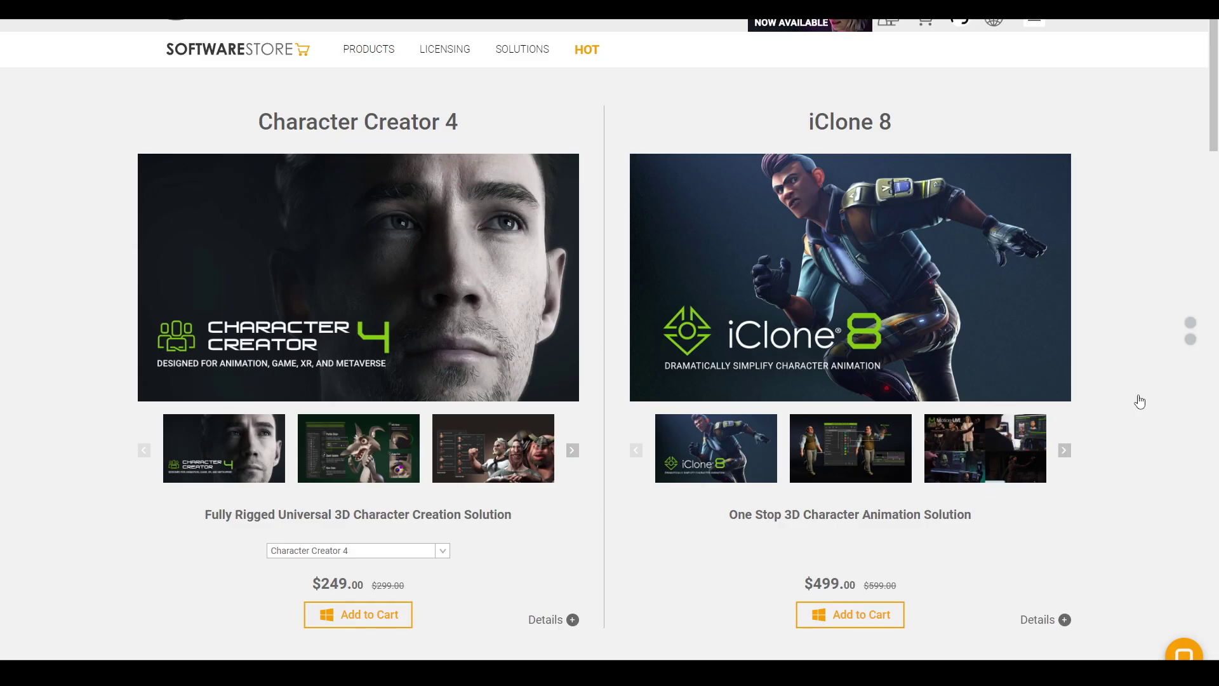
- Scroll down to the Store FAQs and expand item 3 on plugins that are free upgrades to iC8/CC4
{"action": "scroll", "coordinate": [1138, 403], "scroll_direction": "down", "scroll_amount": 6}
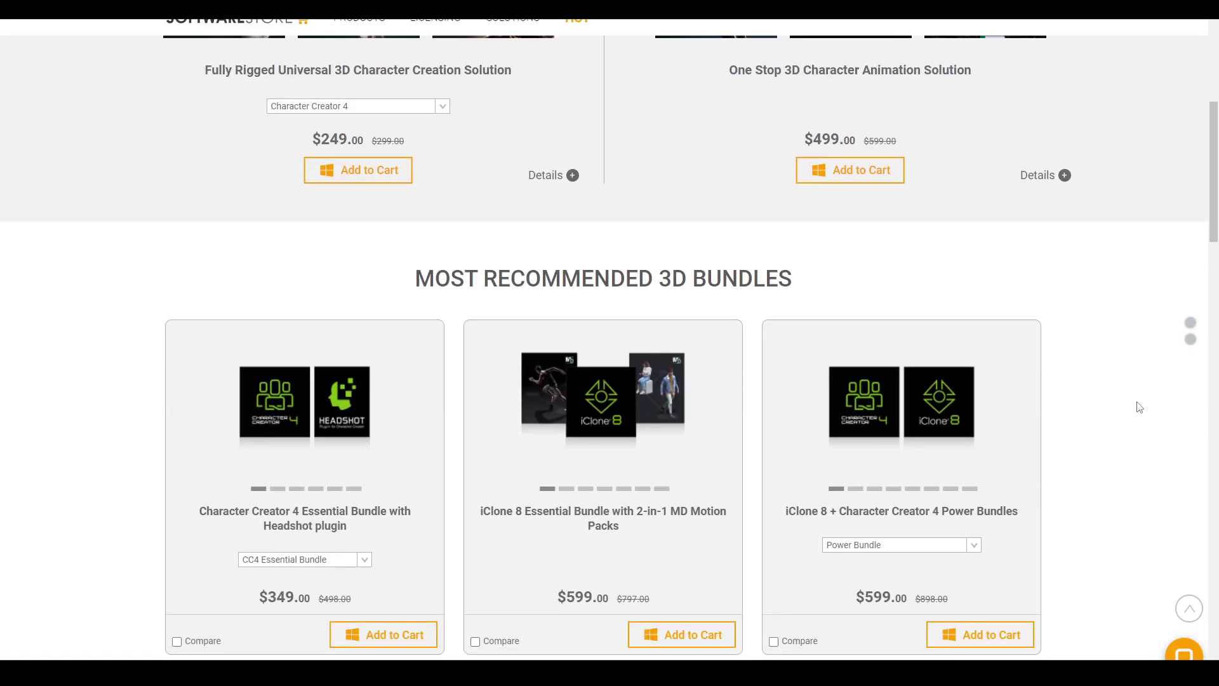
{"action": "scroll", "coordinate": [1134, 404], "scroll_direction": "down", "scroll_amount": 15}
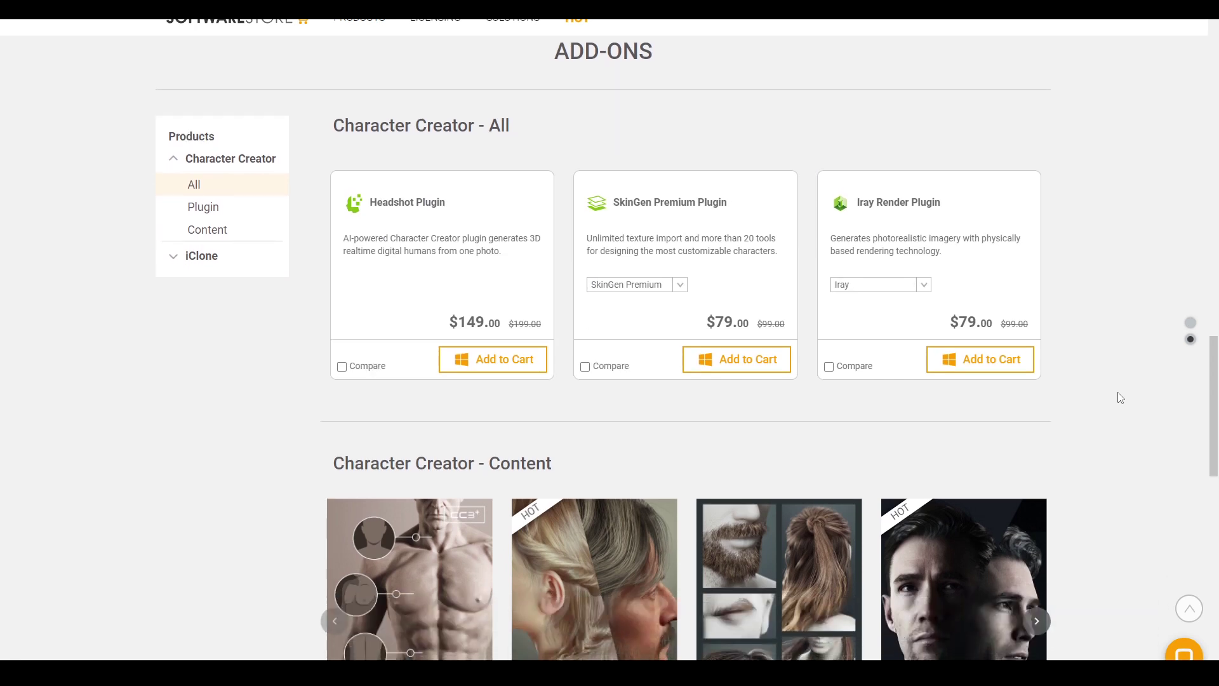
{"action": "scroll", "coordinate": [1120, 398], "scroll_direction": "down", "scroll_amount": 2}
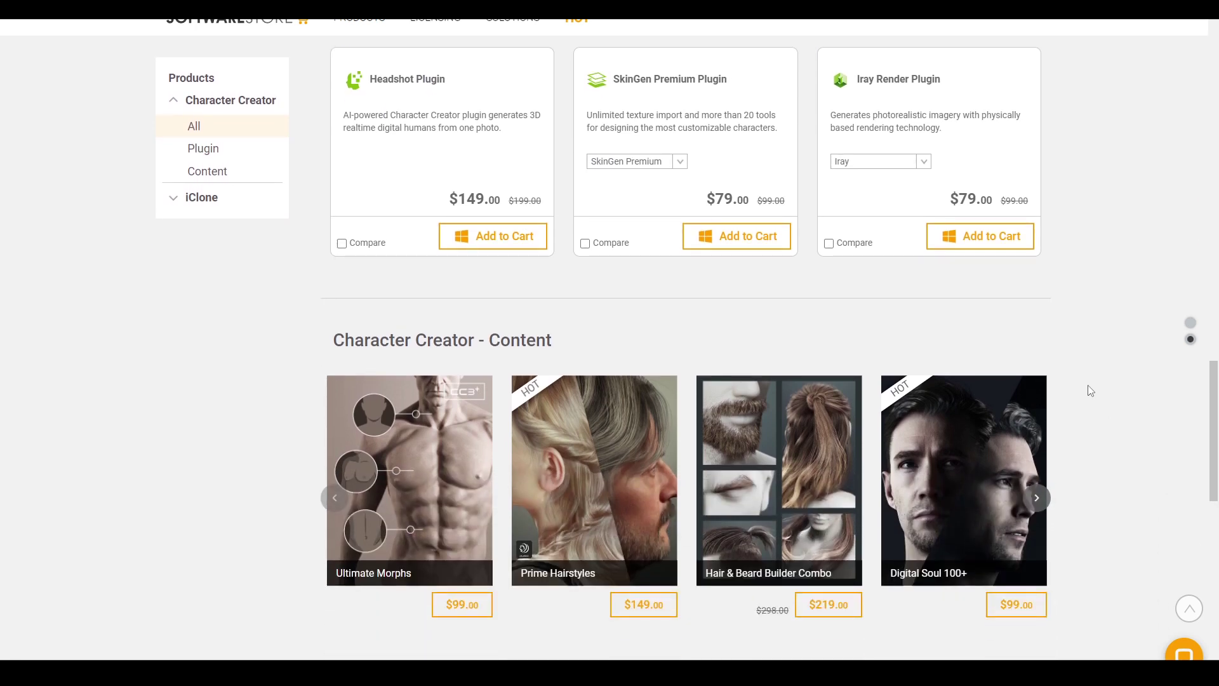
{"action": "scroll", "coordinate": [1090, 390], "scroll_direction": "down", "scroll_amount": 9}
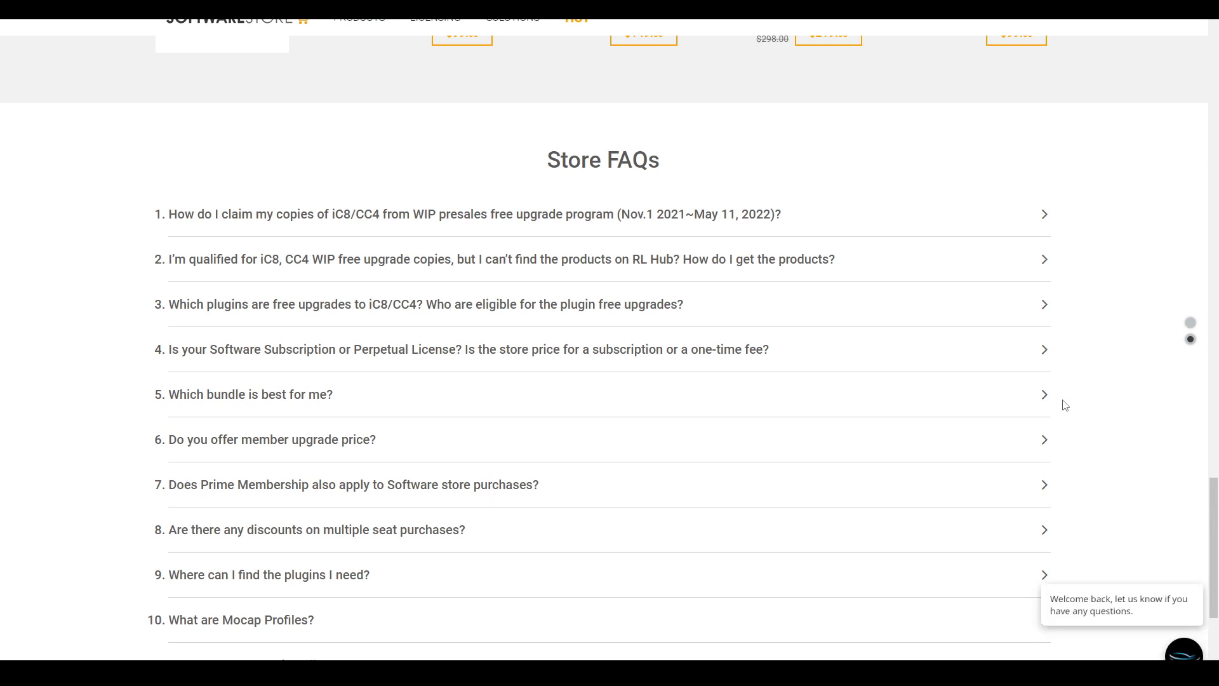
{"action": "scroll", "coordinate": [1064, 408], "scroll_direction": "down", "scroll_amount": 1}
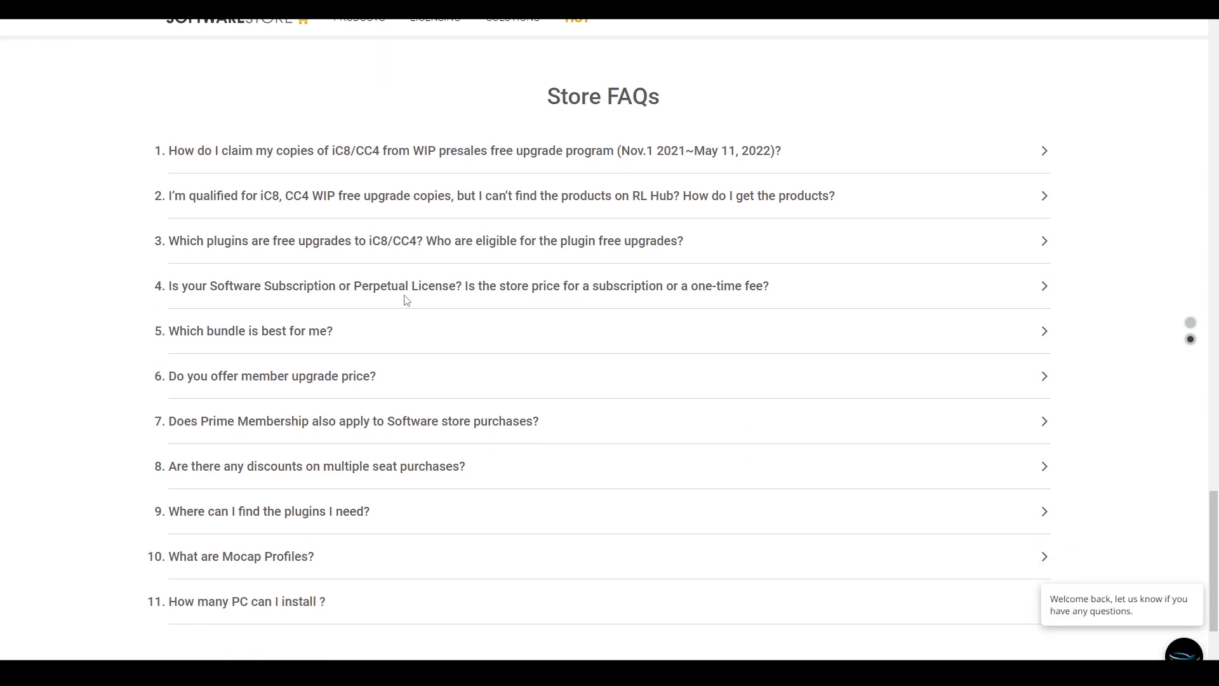
{"action": "left_click", "coordinate": [395, 246]}
{"action": "scroll", "coordinate": [389, 329], "scroll_direction": "down", "scroll_amount": 2}
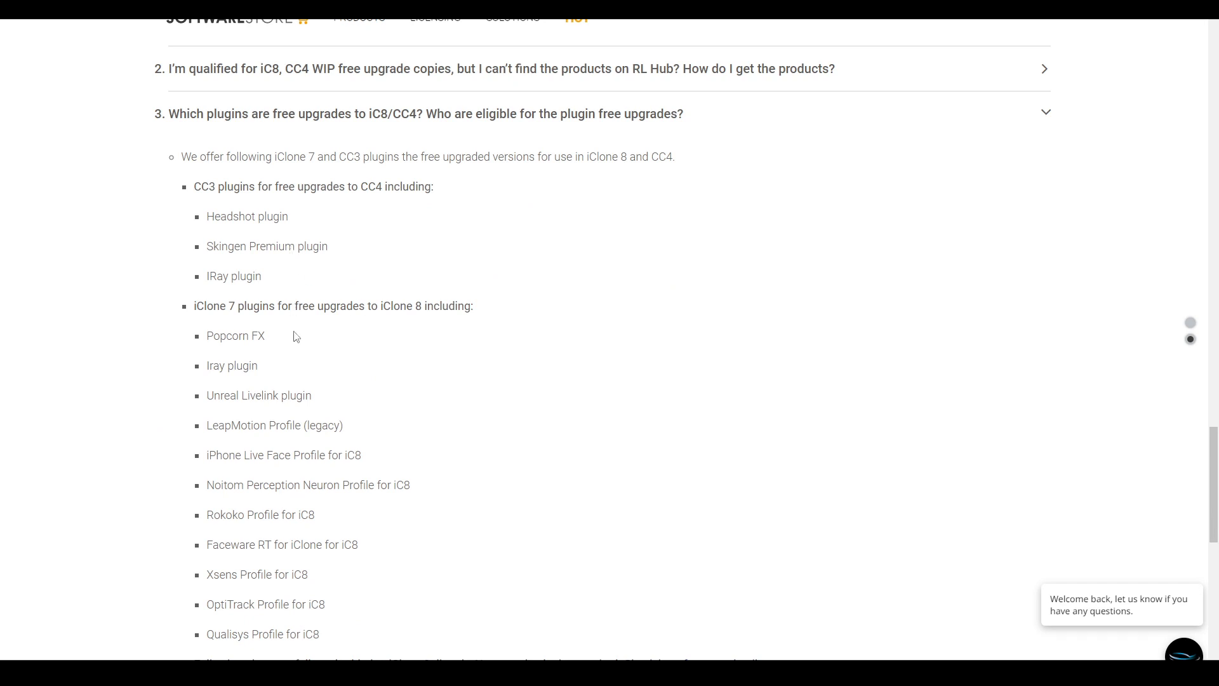
{"action": "scroll", "coordinate": [302, 341], "scroll_direction": "down", "scroll_amount": 1}
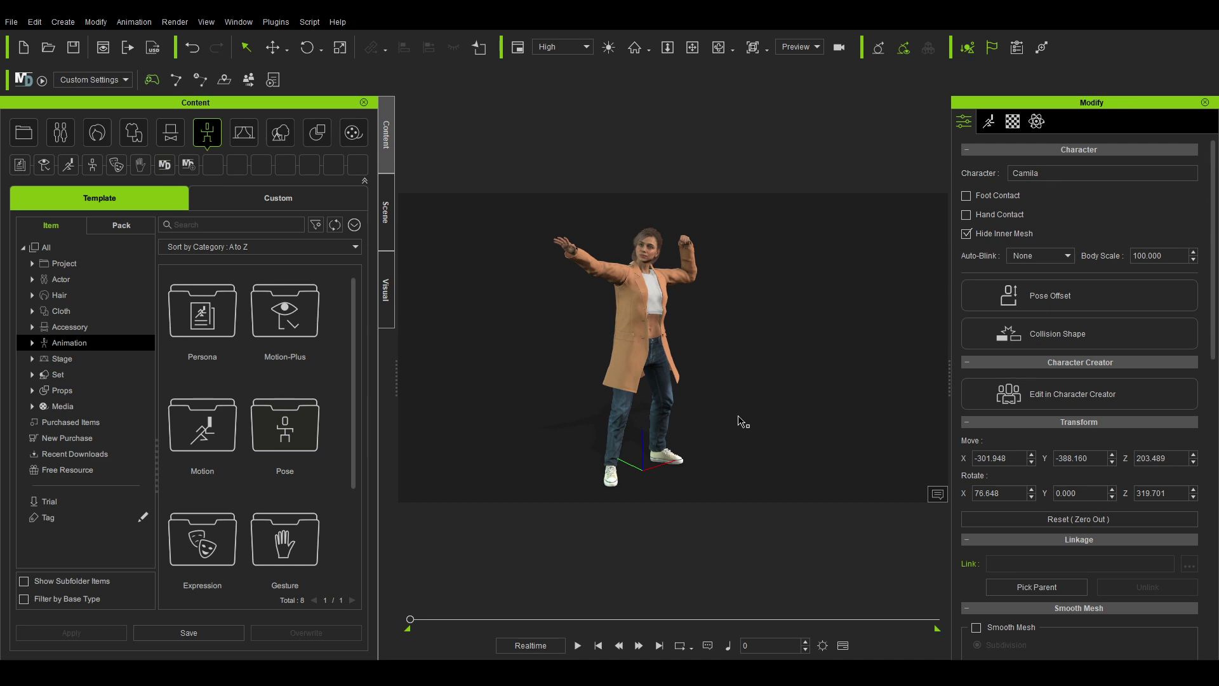
- Launch Motion Director and accept loading its recommended MD layout
{"action": "left_click", "coordinate": [24, 82]}
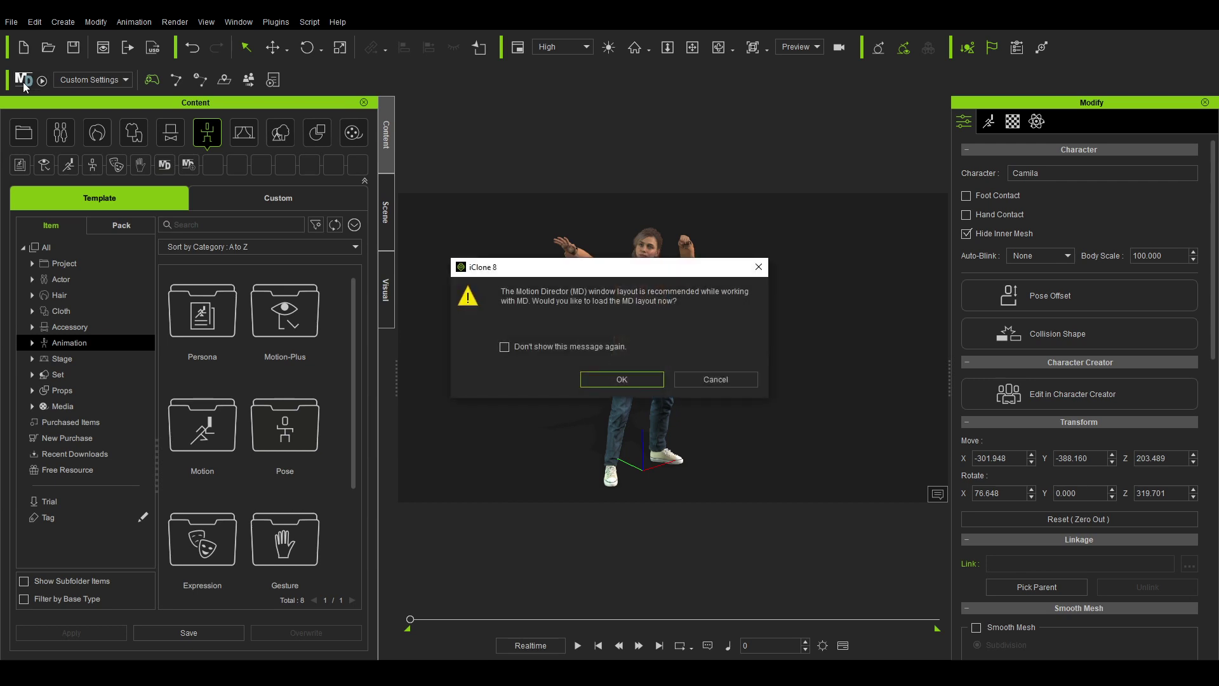
{"action": "left_click", "coordinate": [621, 380]}
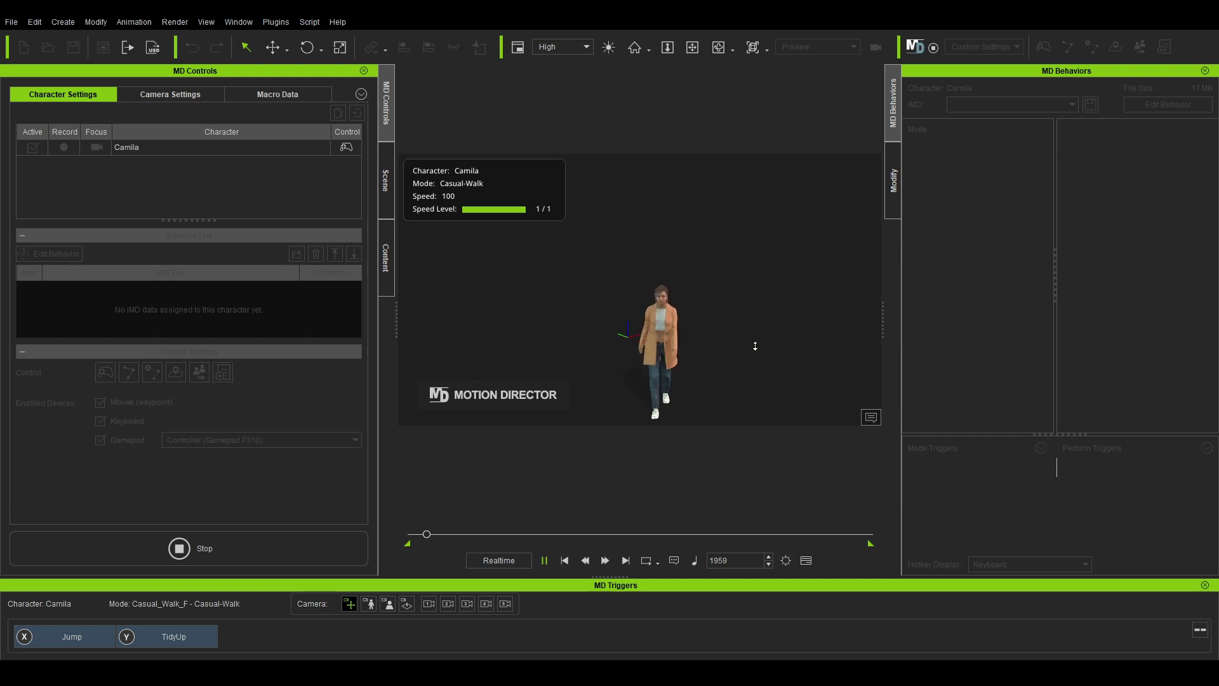
- Trigger the TidyUp gesture with Y, then steer the character left and away with A and W
{"action": "key", "text": "y"}
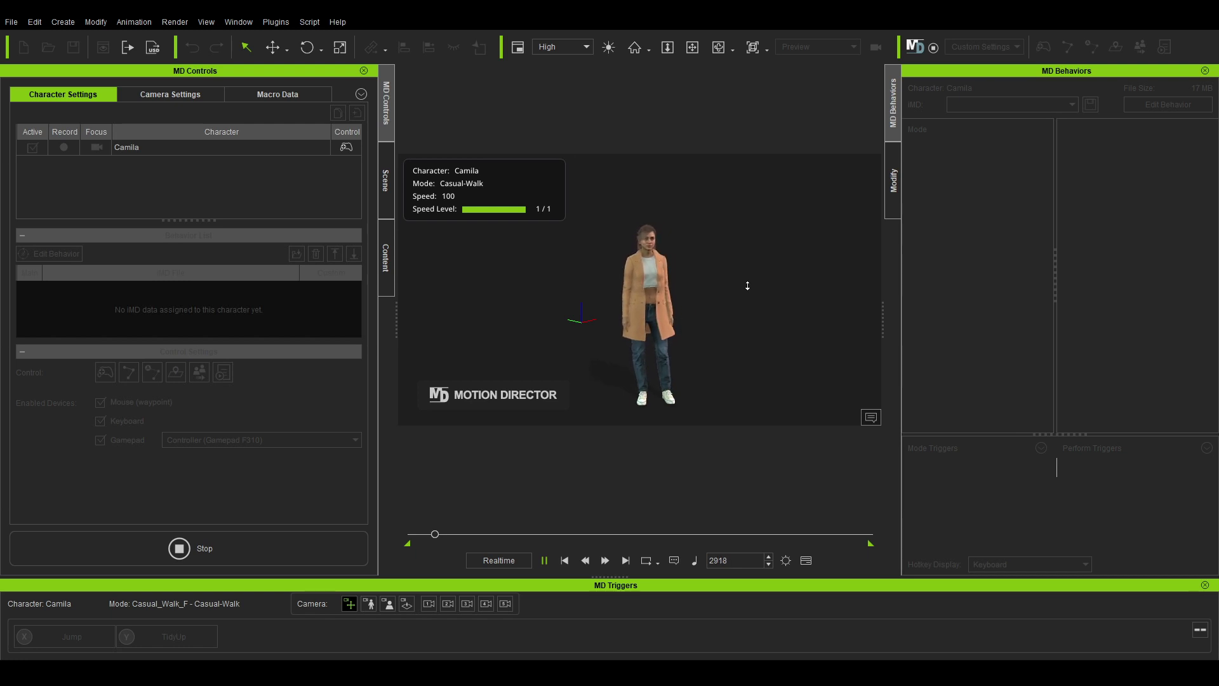
{"action": "key", "text": "a"}
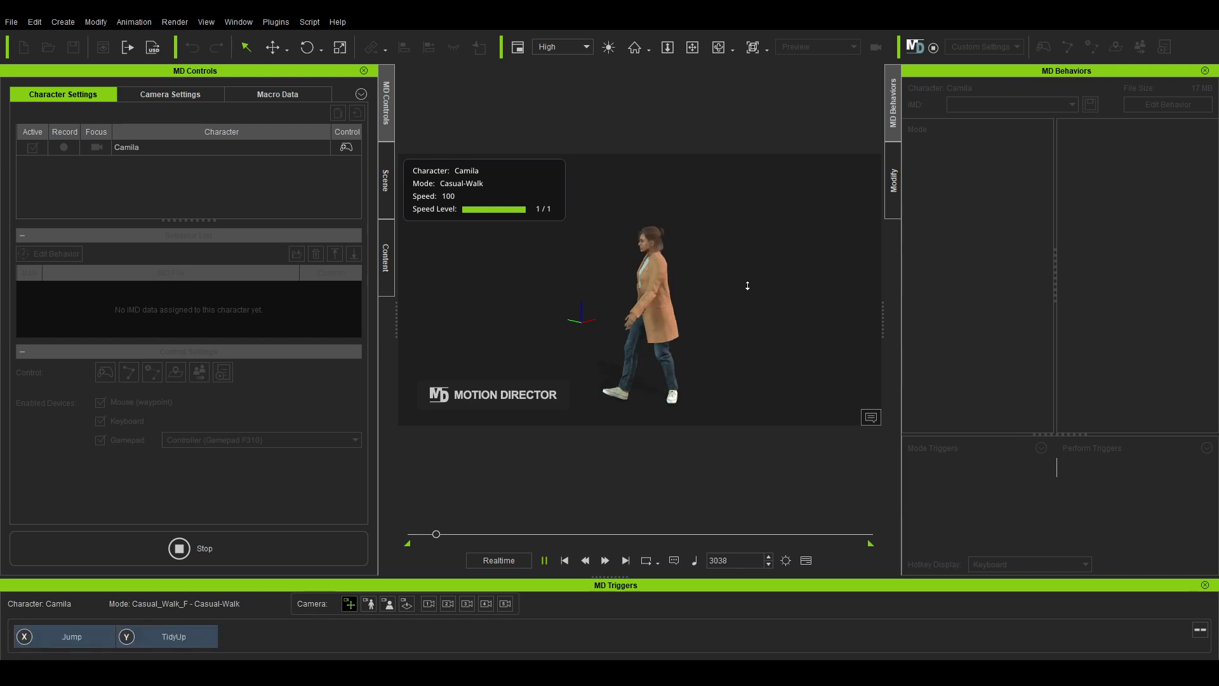
{"action": "key", "text": "w"}
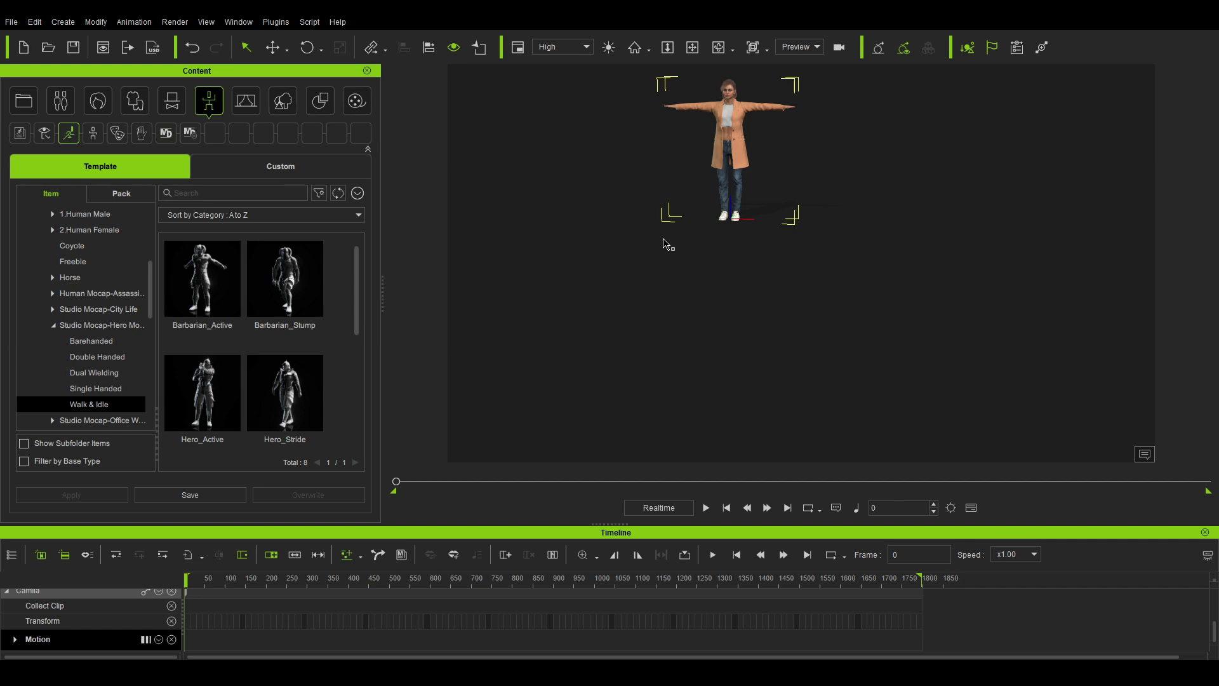
- Apply Hero_Stride to the character, then apply a second Hero_Stride clip at frame 272
{"action": "left_click", "coordinate": [286, 445]}
{"action": "left_click", "coordinate": [102, 494]}
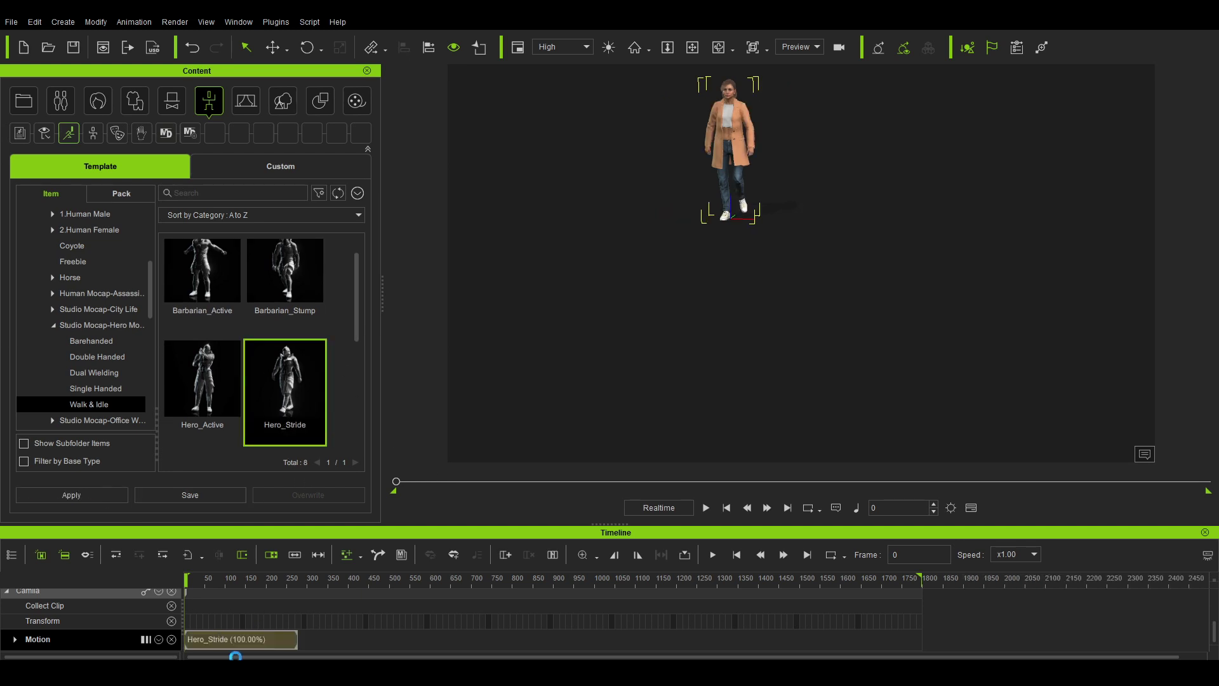
{"action": "left_click", "coordinate": [295, 577]}
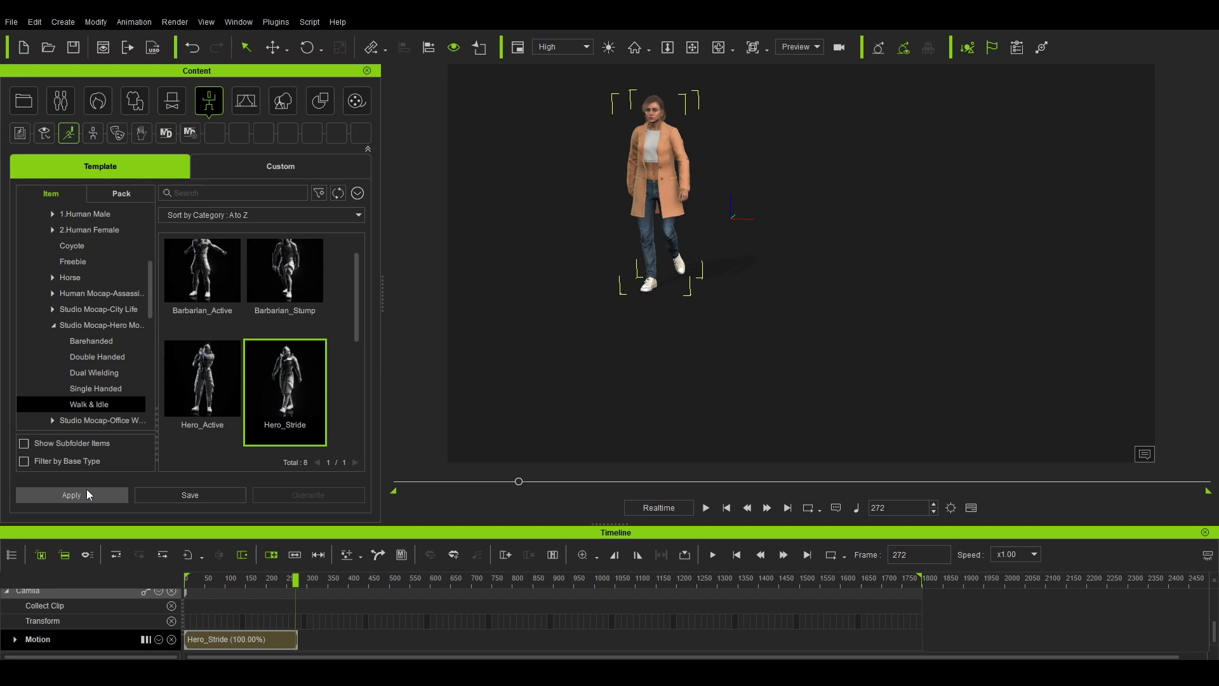
{"action": "left_click", "coordinate": [71, 494]}
- Play the walk from frame 239 across the clip join, stopping at frame 419
{"action": "left_click_drag", "start_coordinate": [295, 579], "coordinate": [267, 578]}
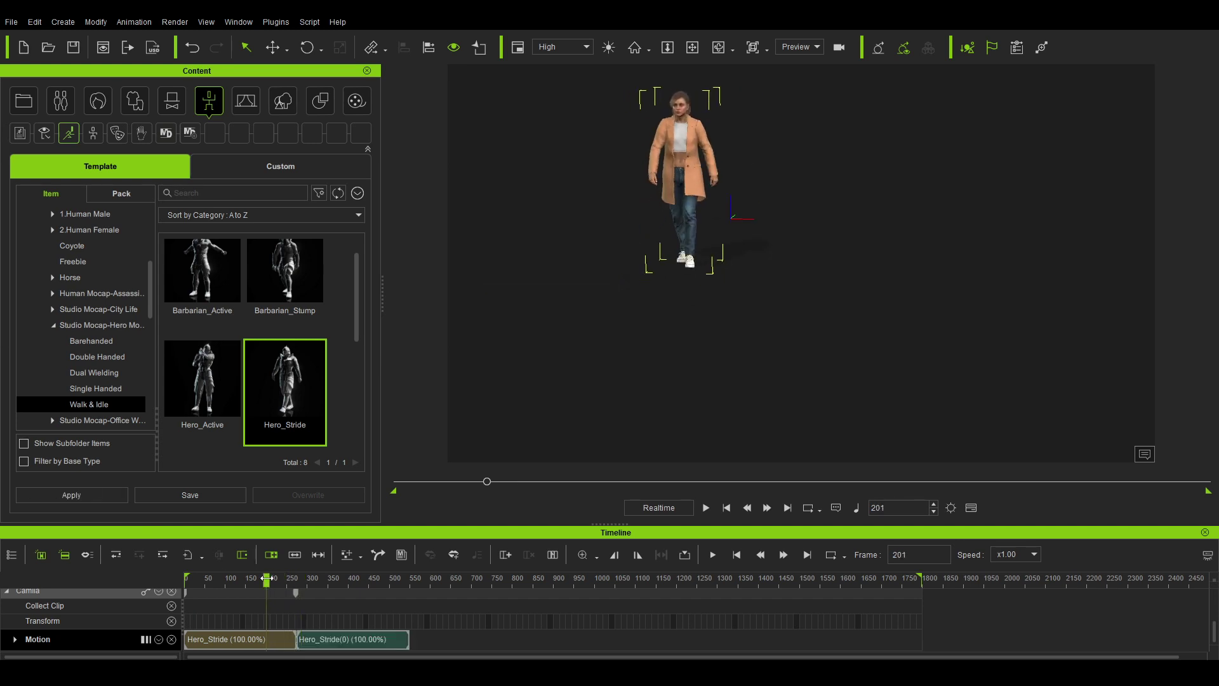
{"action": "key", "text": "space"}
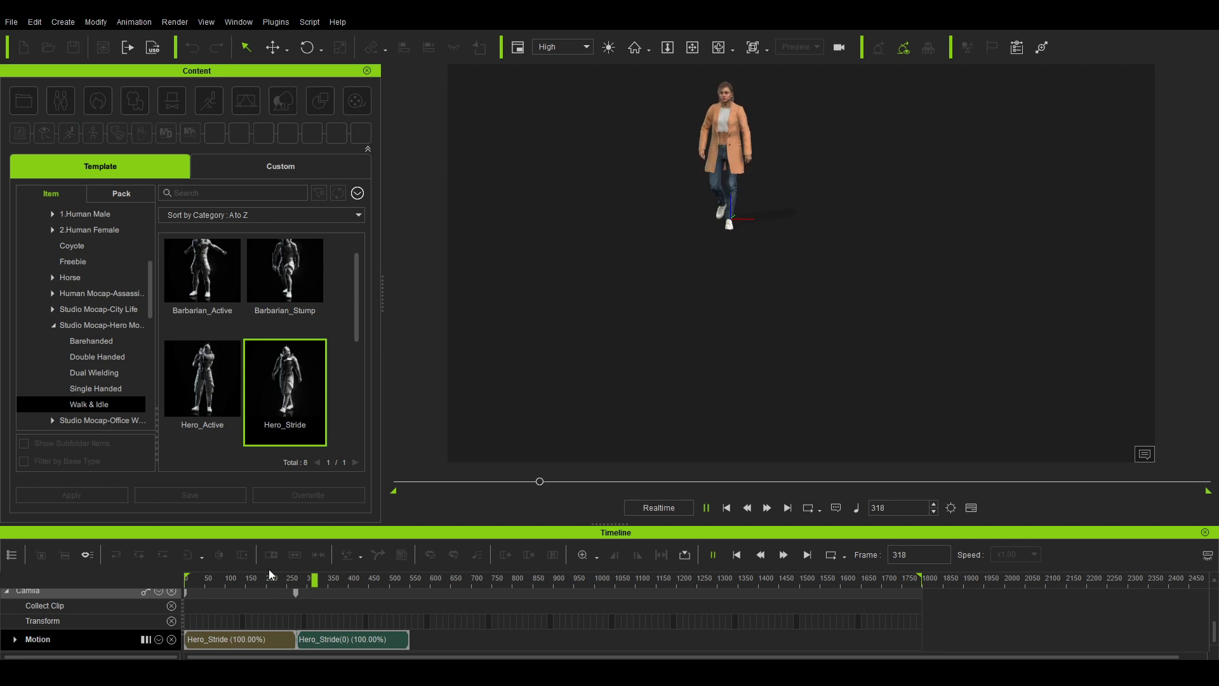
{"action": "left_click", "coordinate": [683, 197]}
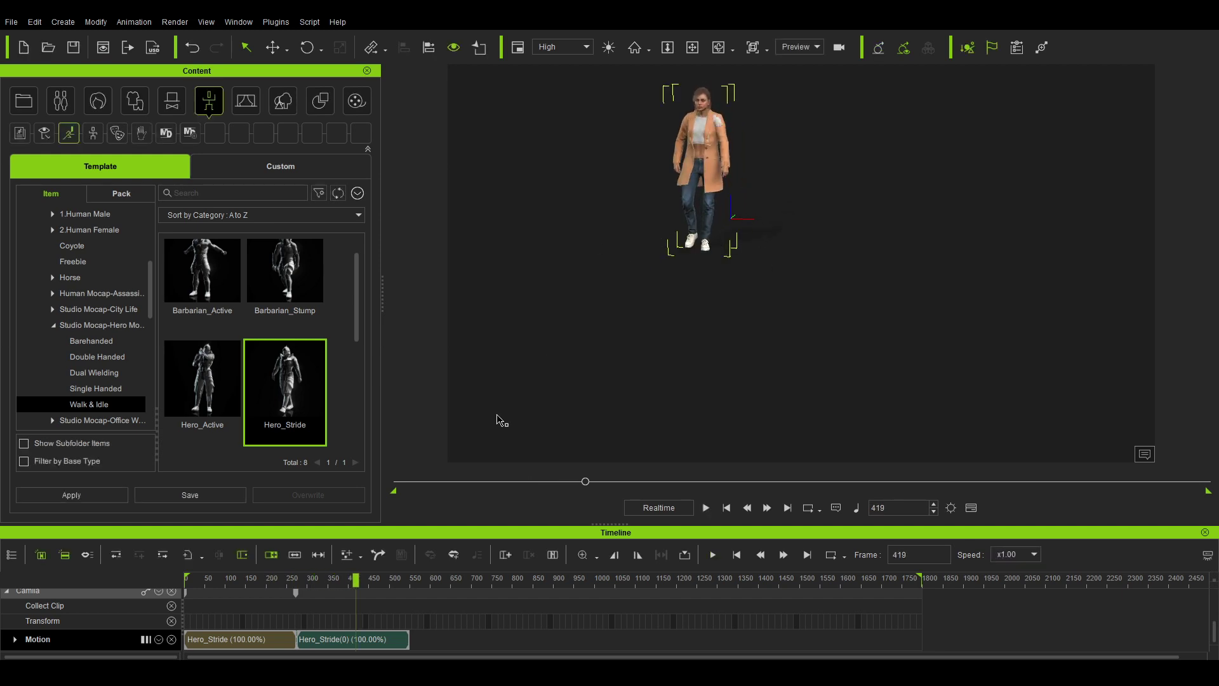
- Delete the second Hero_Stride clip and reapply it at frame 266 with Align Position Only
{"action": "left_click", "coordinate": [385, 642]}
{"action": "key", "text": "Delete"}
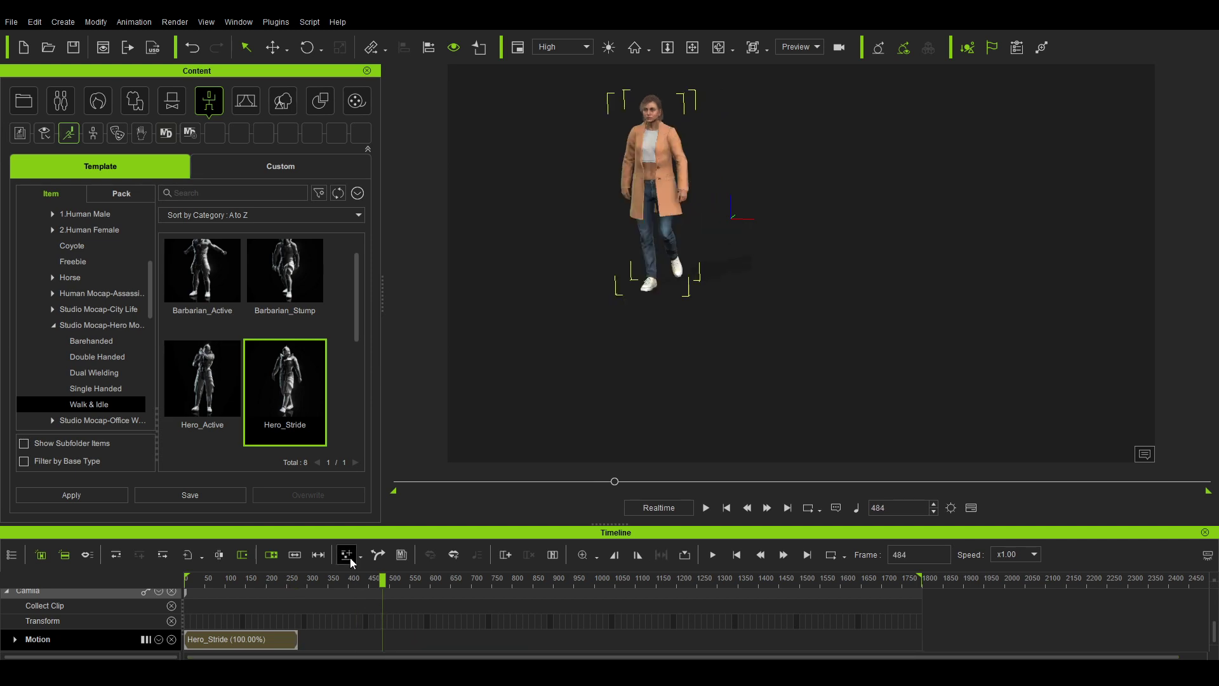
{"action": "left_click", "coordinate": [360, 557]}
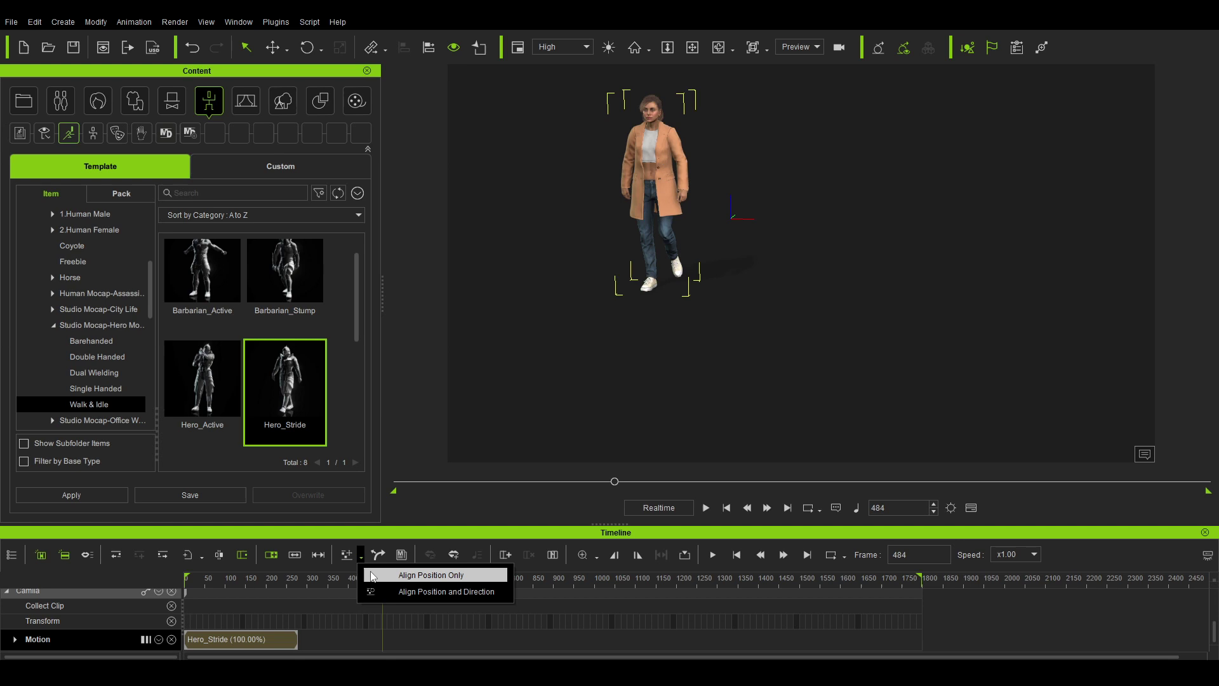
{"action": "left_click", "coordinate": [373, 575]}
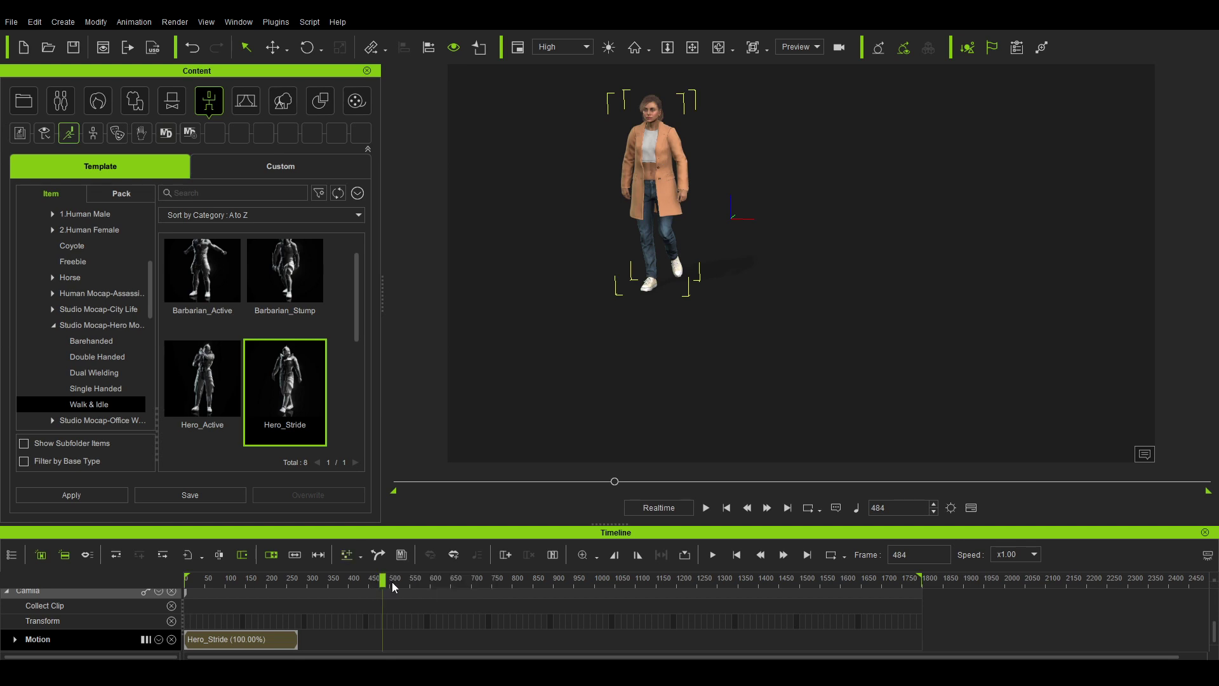
{"action": "left_click_drag", "start_coordinate": [367, 580], "coordinate": [293, 587]}
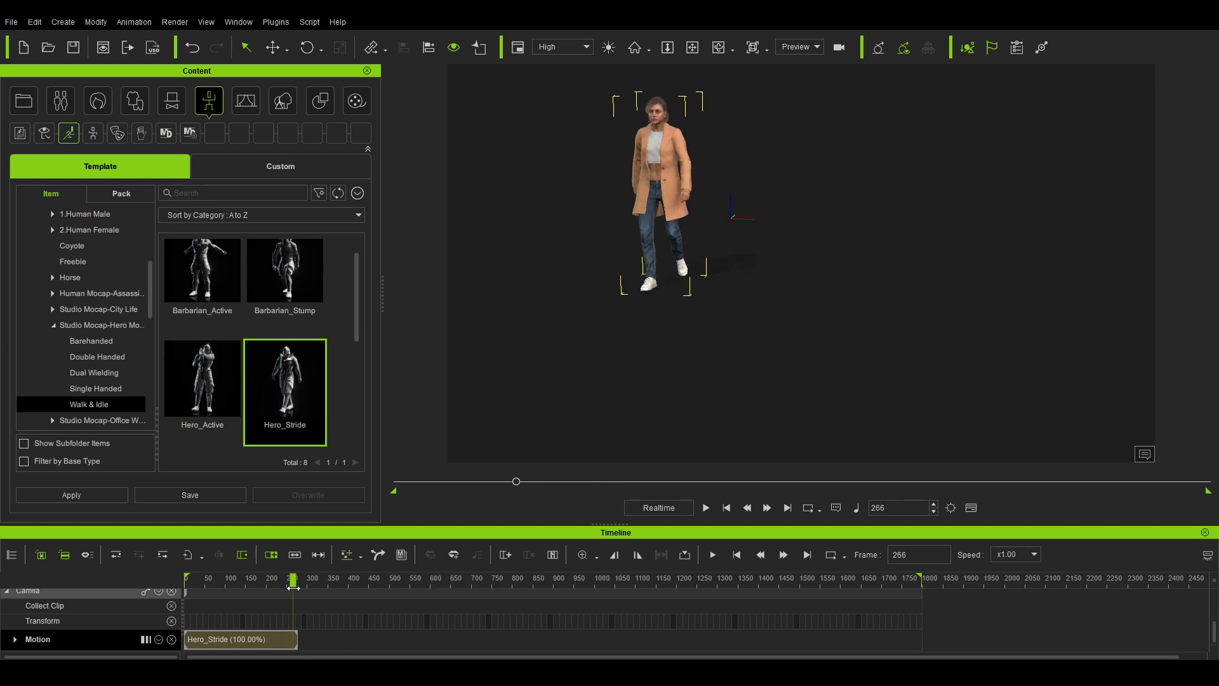
{"action": "left_click", "coordinate": [85, 496]}
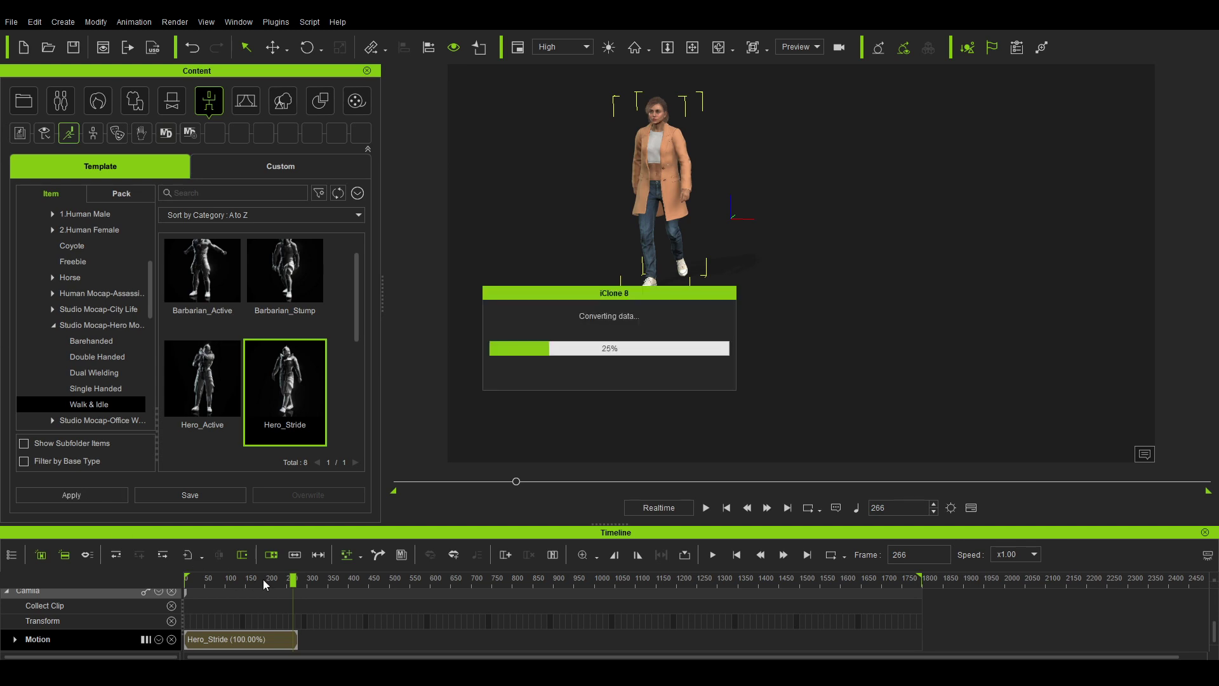
- Play the joined walk from about frame 190, then advance it to frame 526
{"action": "left_click_drag", "start_coordinate": [287, 581], "coordinate": [263, 575]}
{"action": "key", "text": "space"}
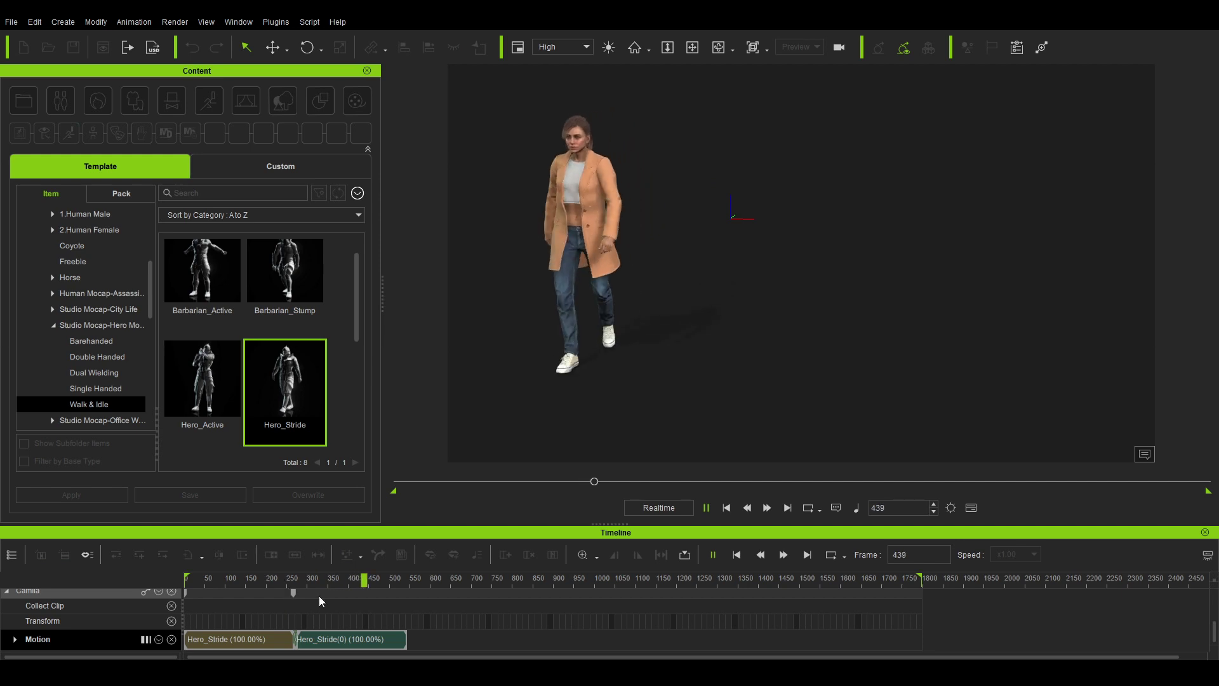
{"action": "key", "text": "space"}
{"action": "left_click_drag", "start_coordinate": [365, 593], "coordinate": [400, 590]}
{"action": "scroll", "coordinate": [764, 232], "scroll_direction": "down", "scroll_amount": 2}
{"action": "middle_click_drag", "start_coordinate": [774, 350], "coordinate": [952, 246], "text": "alt"}
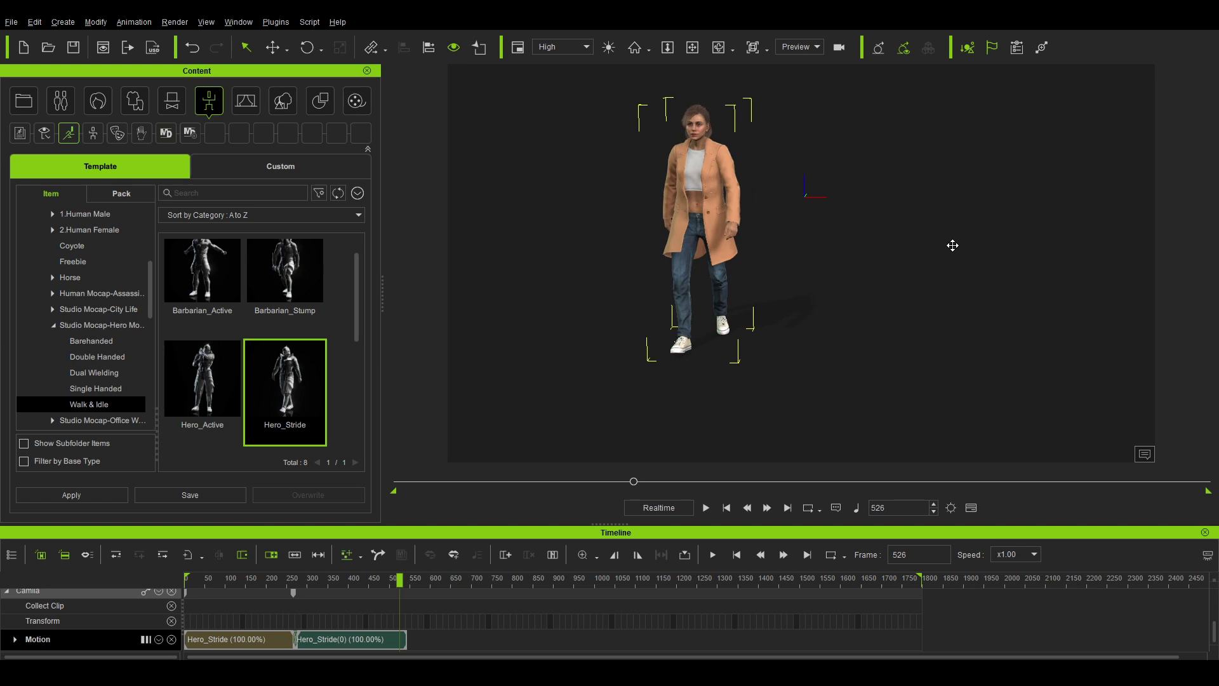
{"action": "left_click_drag", "start_coordinate": [952, 245], "coordinate": [792, 277], "text": "alt"}
{"action": "scroll", "coordinate": [793, 277], "scroll_direction": "down", "scroll_amount": 4}
{"action": "left_click_drag", "start_coordinate": [621, 351], "coordinate": [764, 335], "text": "alt"}
{"action": "mouse_move", "coordinate": [764, 336]}
{"action": "middle_mouse_down"}
{"action": "mouse_move", "coordinate": [719, 330]}
{"action": "mouse_move", "coordinate": [759, 338]}
{"action": "middle_mouse_up"}
- Apply DoubleRingBlade_Crane_F from the Dual Wielding folder and play it back
{"action": "left_click", "coordinate": [113, 372]}
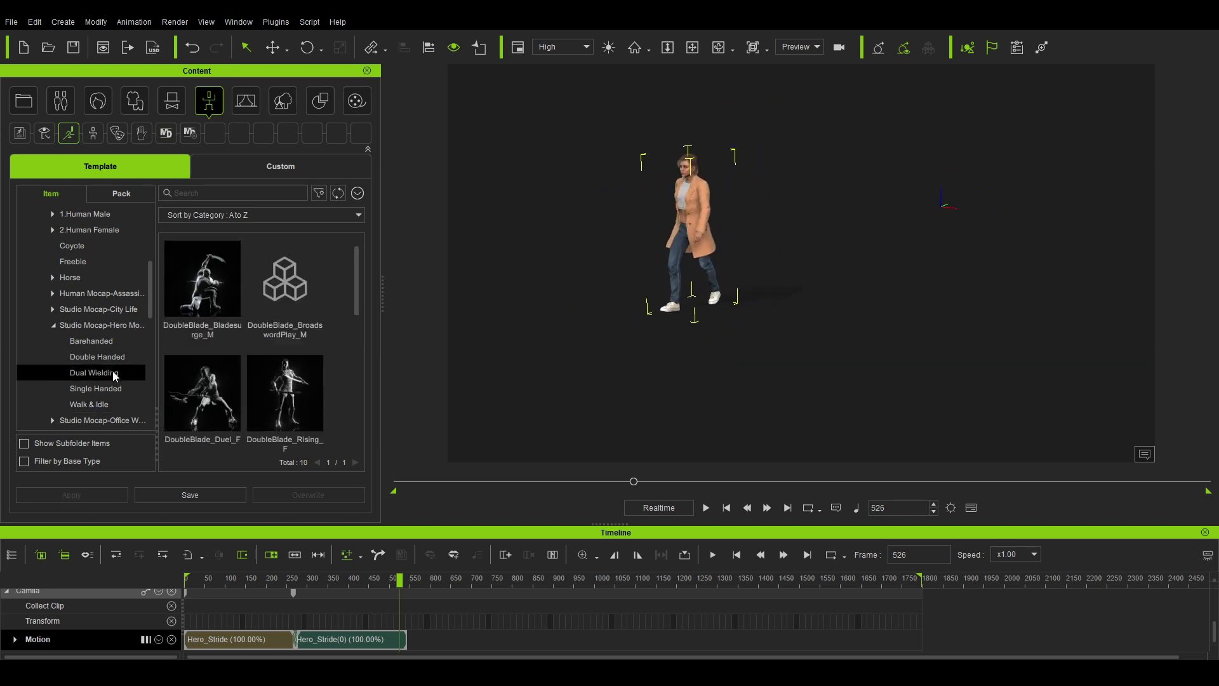
{"action": "scroll", "coordinate": [291, 384], "scroll_direction": "down", "scroll_amount": 1}
{"action": "scroll", "coordinate": [286, 378], "scroll_direction": "down", "scroll_amount": 2}
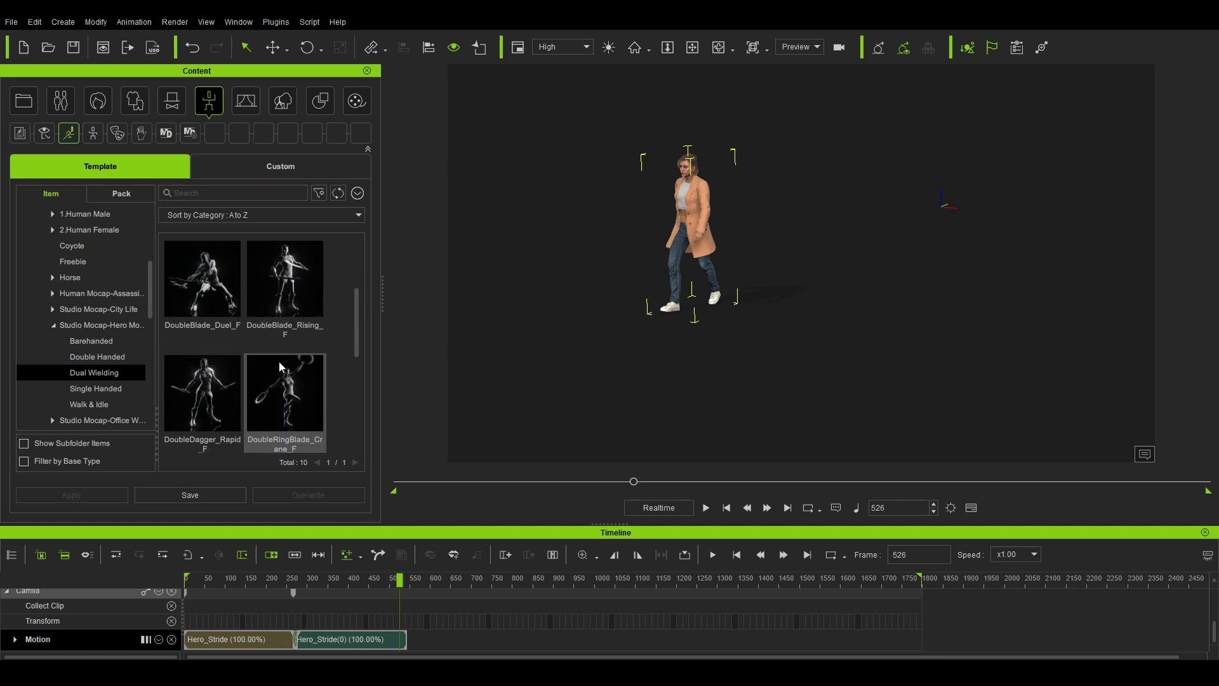
{"action": "left_click", "coordinate": [278, 443]}
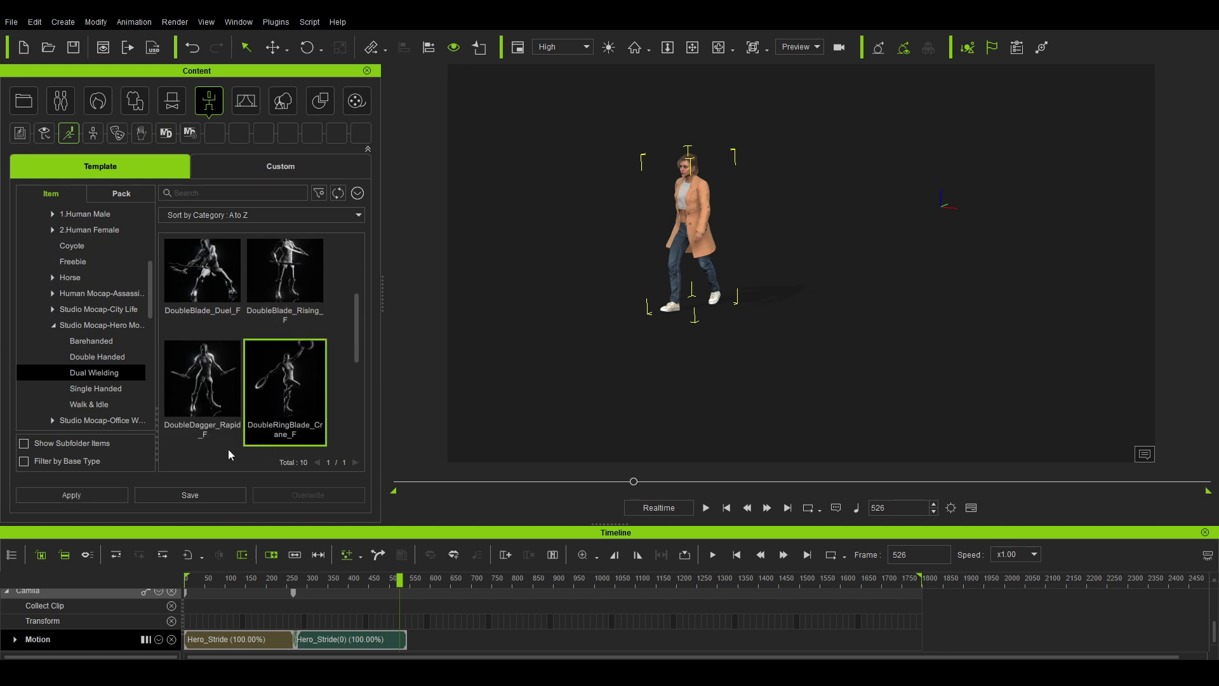
{"action": "left_click", "coordinate": [90, 492]}
{"action": "key", "text": "space"}
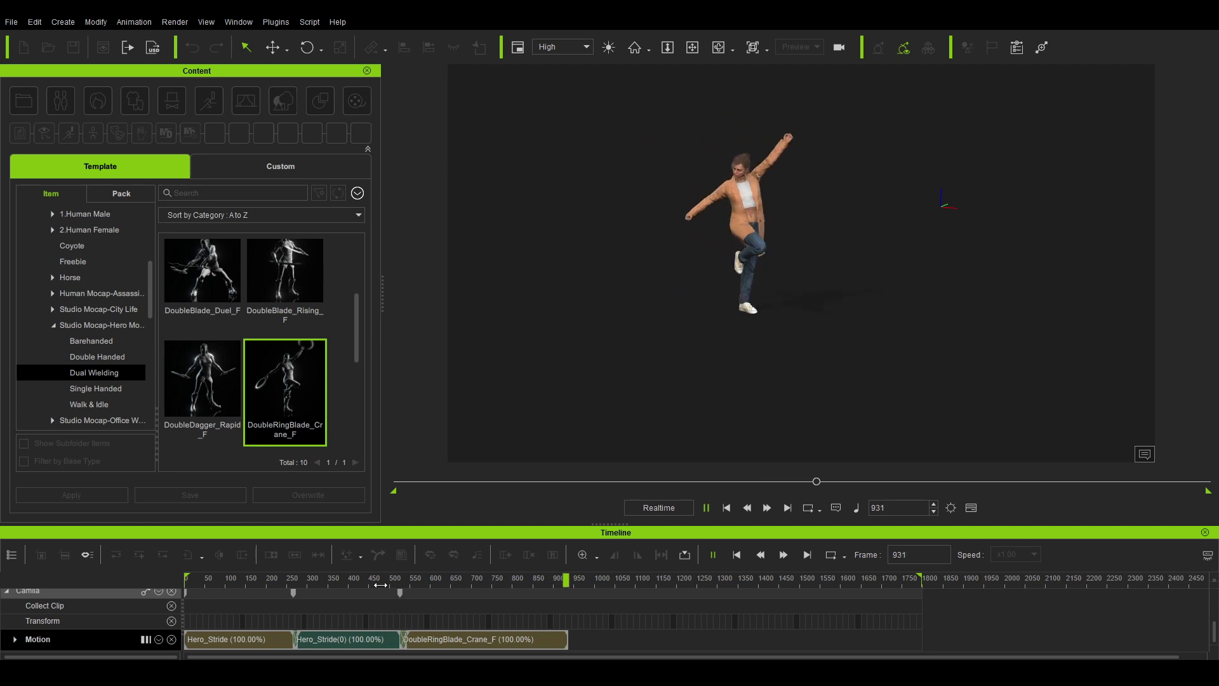
- Apply Vertical Pose Alignment at frame 527, then shift the foot left at frame 541
{"action": "key", "text": "space"}
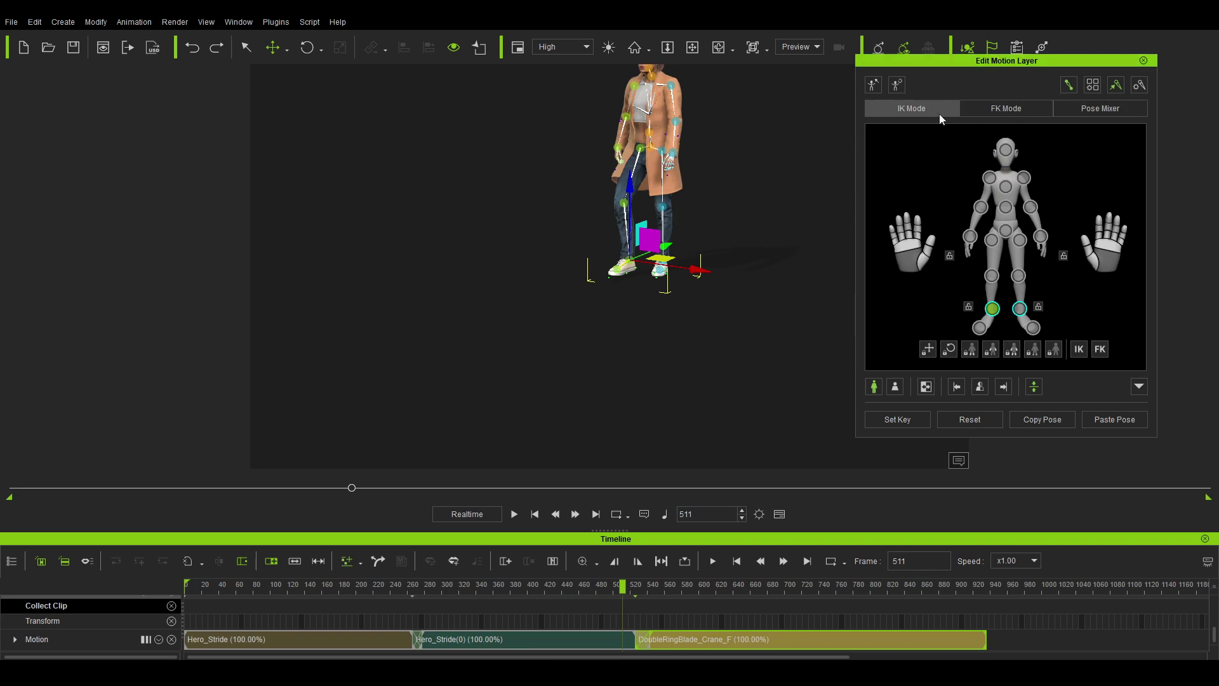
{"action": "mouse_move", "coordinate": [622, 586]}
{"action": "left_mouse_down"}
{"action": "mouse_move", "coordinate": [657, 595]}
{"action": "mouse_move", "coordinate": [635, 585]}
{"action": "left_mouse_up"}
{"action": "scroll", "coordinate": [599, 292], "scroll_direction": "up", "scroll_amount": 5}
{"action": "scroll", "coordinate": [603, 299], "scroll_direction": "up", "scroll_amount": 3}
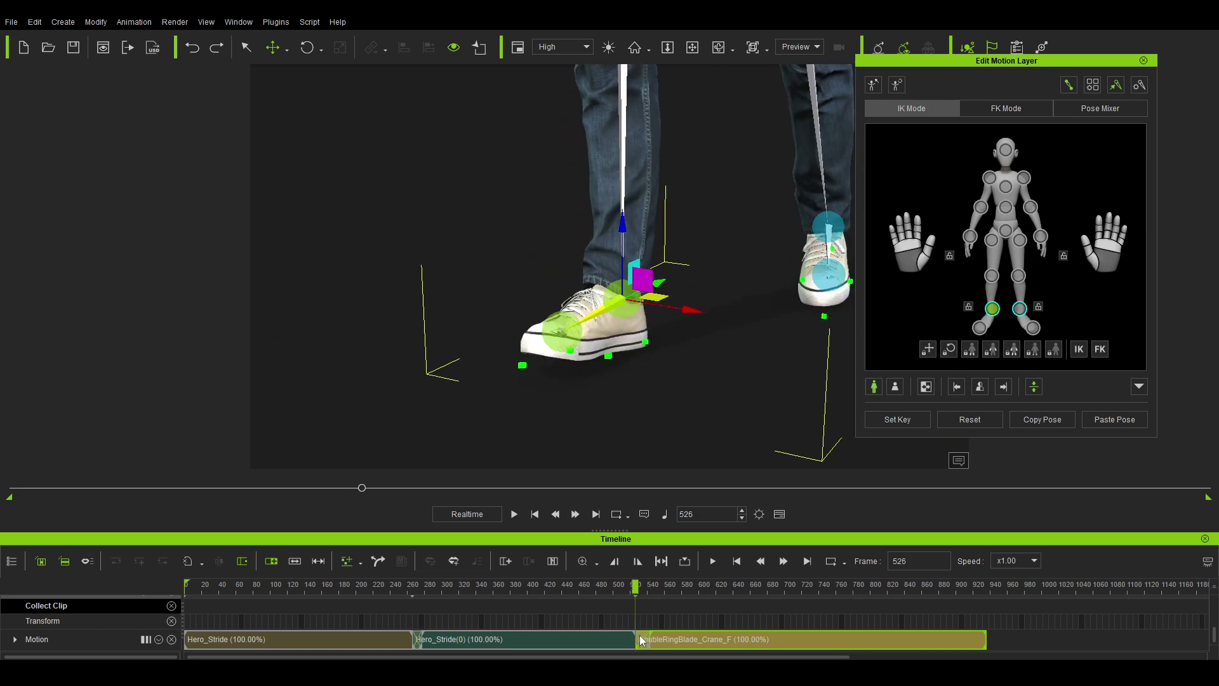
{"action": "key", "text": "Right"}
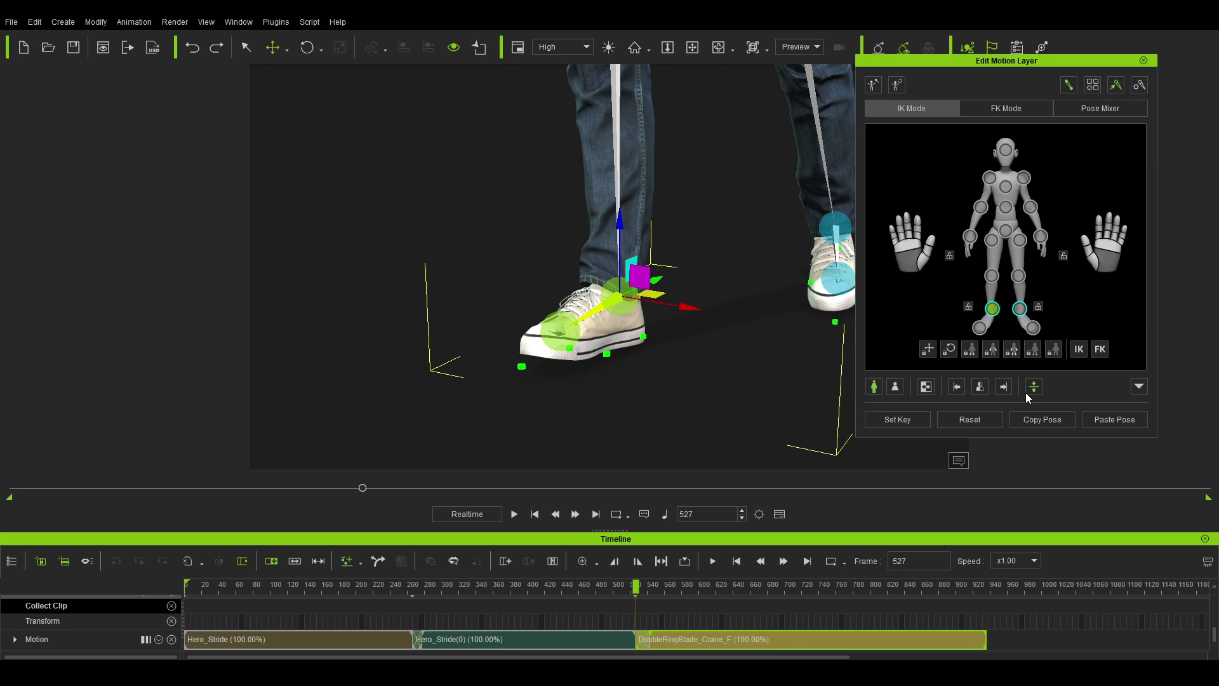
{"action": "left_click", "coordinate": [1029, 393]}
{"action": "middle_click_drag", "start_coordinate": [798, 376], "coordinate": [680, 340]}
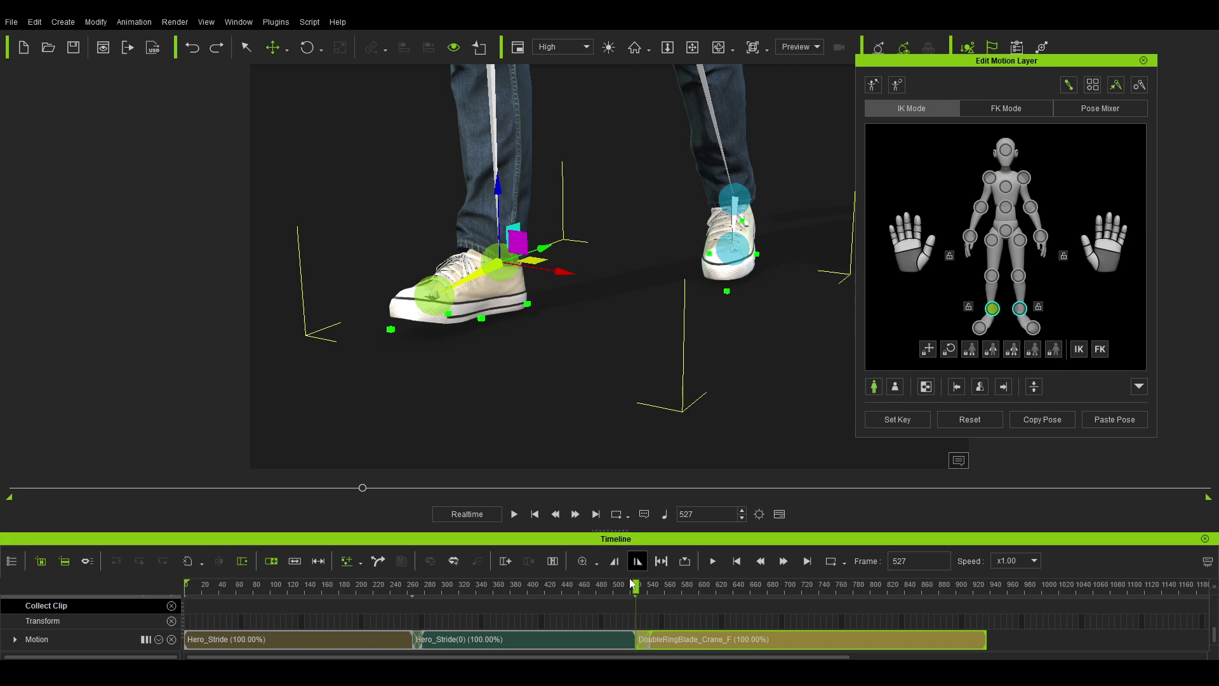
{"action": "left_click_drag", "start_coordinate": [635, 585], "coordinate": [650, 585]}
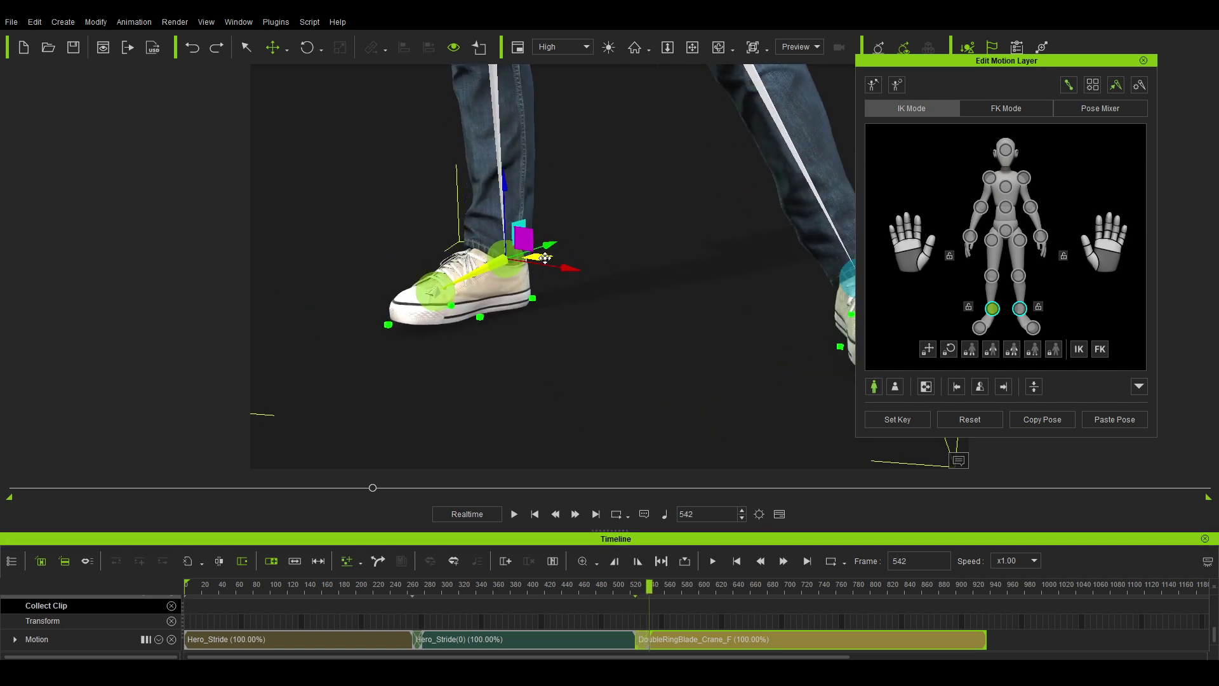
{"action": "left_click_drag", "start_coordinate": [545, 257], "coordinate": [529, 317]}
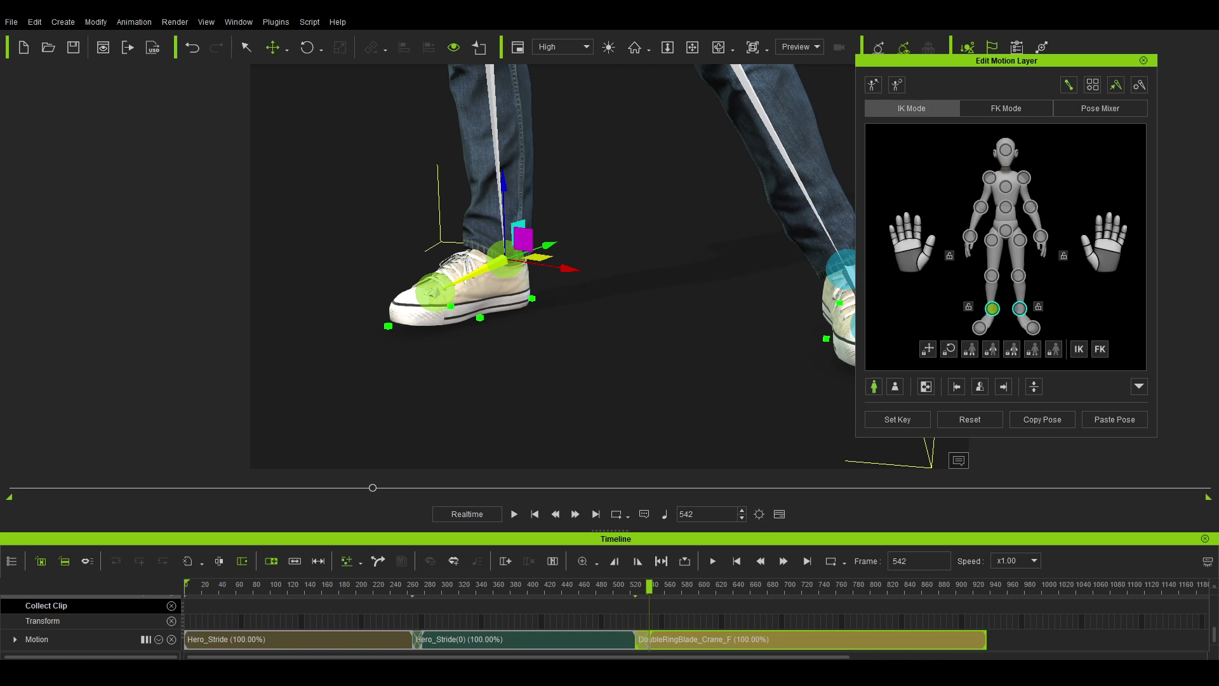
{"action": "mouse_move", "coordinate": [655, 593]}
{"action": "left_mouse_down"}
{"action": "mouse_move", "coordinate": [620, 595]}
{"action": "mouse_move", "coordinate": [661, 599]}
{"action": "mouse_move", "coordinate": [623, 614]}
{"action": "mouse_move", "coordinate": [642, 620]}
{"action": "mouse_move", "coordinate": [636, 581]}
{"action": "left_mouse_up"}
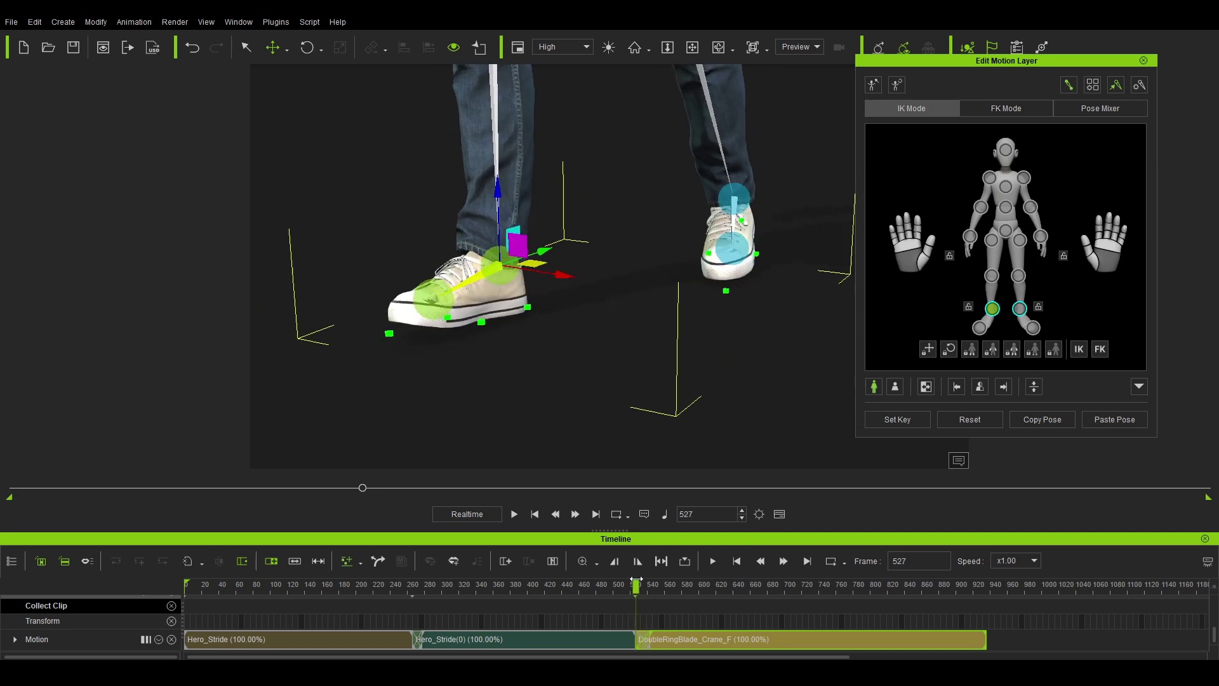
- Nudge the right foot sideways and raise it slightly around frames 535–543
{"action": "left_click", "coordinate": [735, 209]}
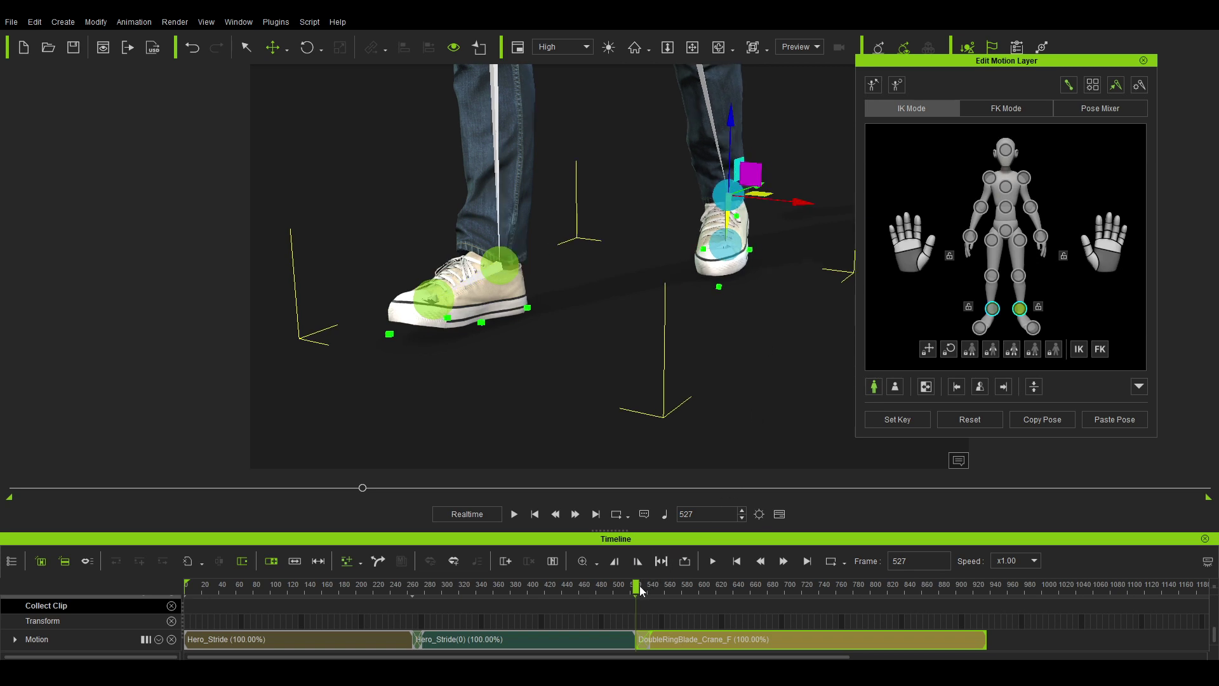
{"action": "left_click_drag", "start_coordinate": [636, 586], "coordinate": [651, 582]}
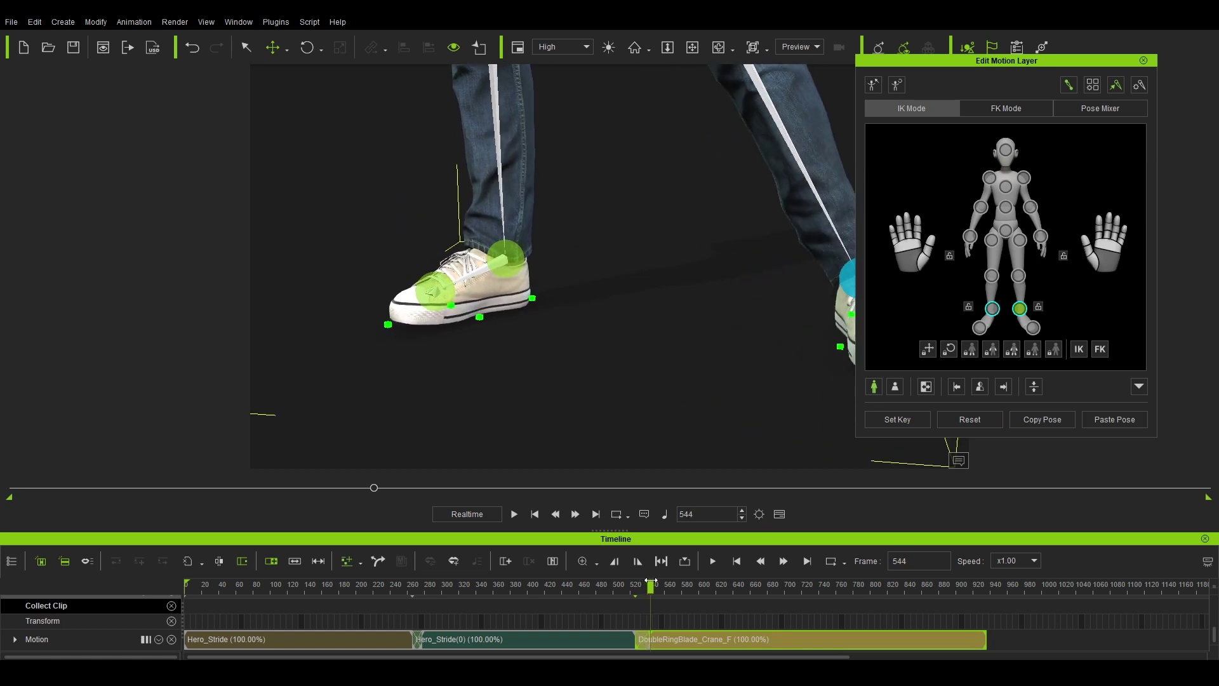
{"action": "middle_click_drag", "start_coordinate": [802, 291], "coordinate": [612, 259]}
{"action": "left_click_drag", "start_coordinate": [650, 582], "coordinate": [651, 585]}
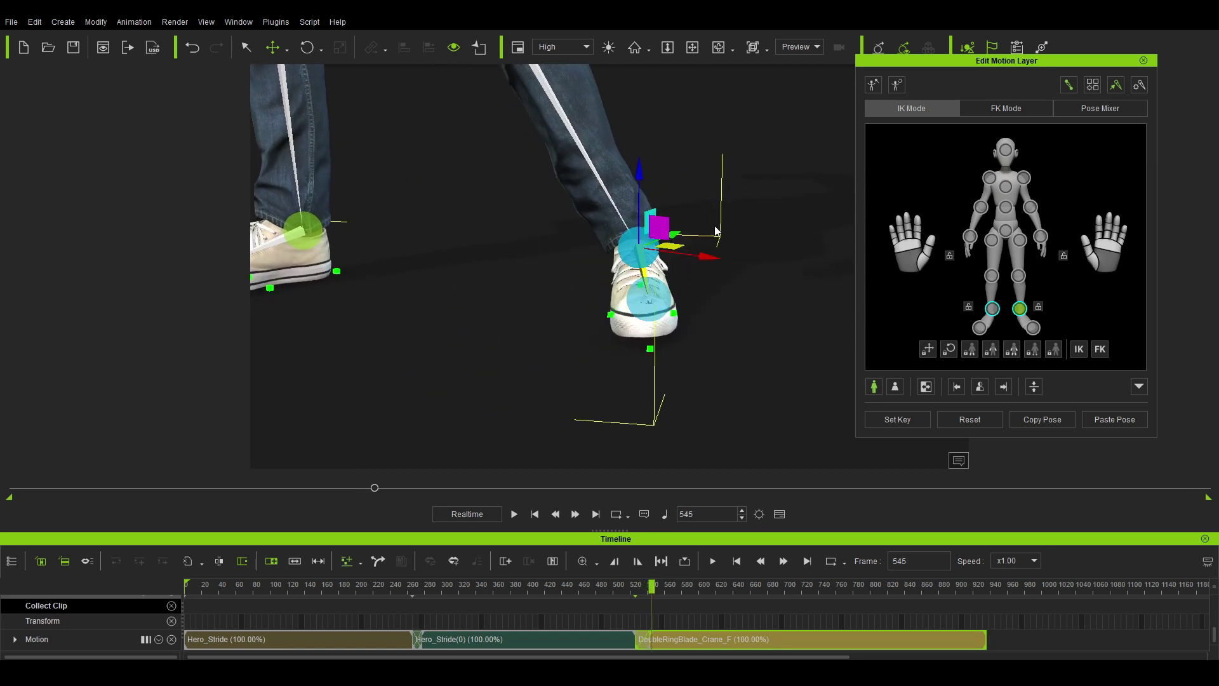
{"action": "left_click_drag", "start_coordinate": [708, 257], "coordinate": [702, 256]}
{"action": "left_click_drag", "start_coordinate": [650, 584], "coordinate": [643, 584]}
{"action": "left_click_drag", "start_coordinate": [541, 85], "coordinate": [539, 82]}
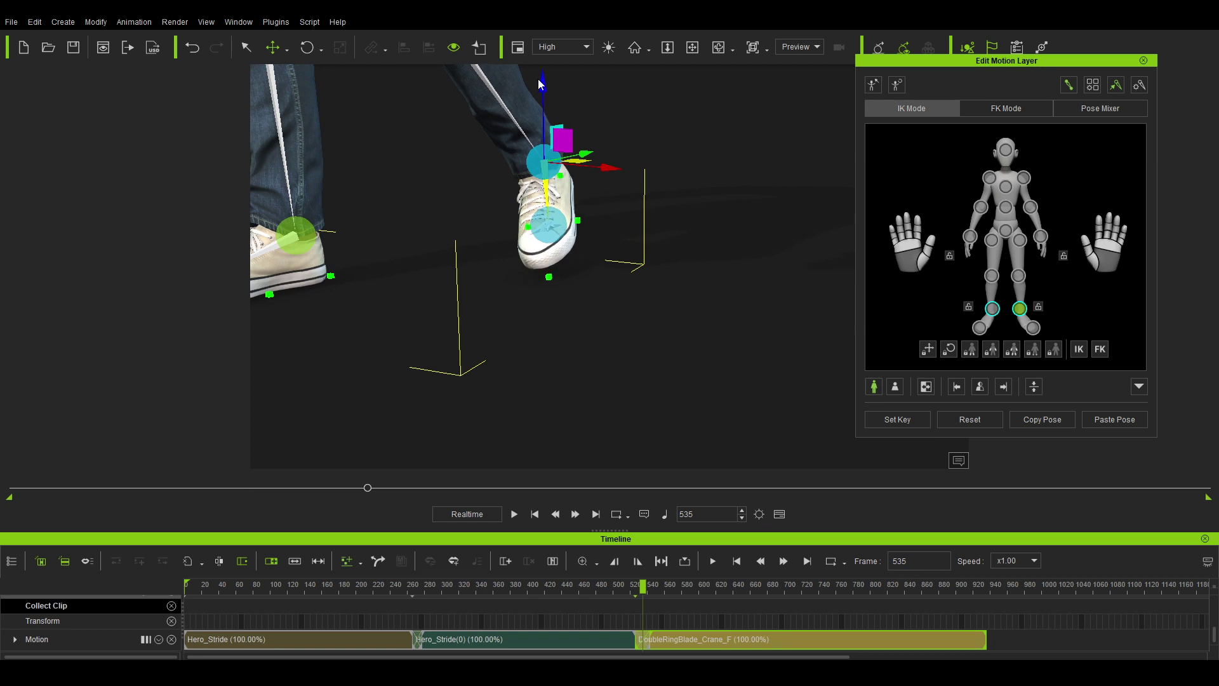
{"action": "scroll", "coordinate": [497, 248], "scroll_direction": "down", "scroll_amount": 7}
{"action": "middle_click_drag", "start_coordinate": [522, 237], "coordinate": [552, 497]}
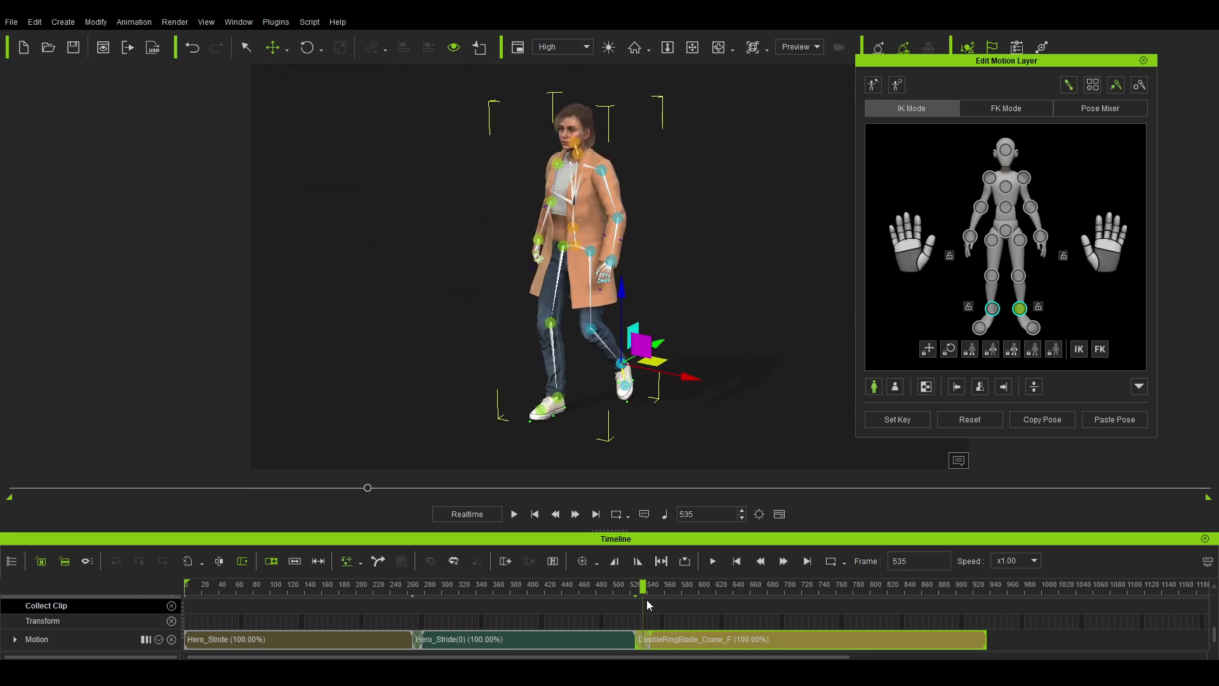
{"action": "left_click_drag", "start_coordinate": [644, 586], "coordinate": [583, 582]}
{"action": "key", "text": "space"}
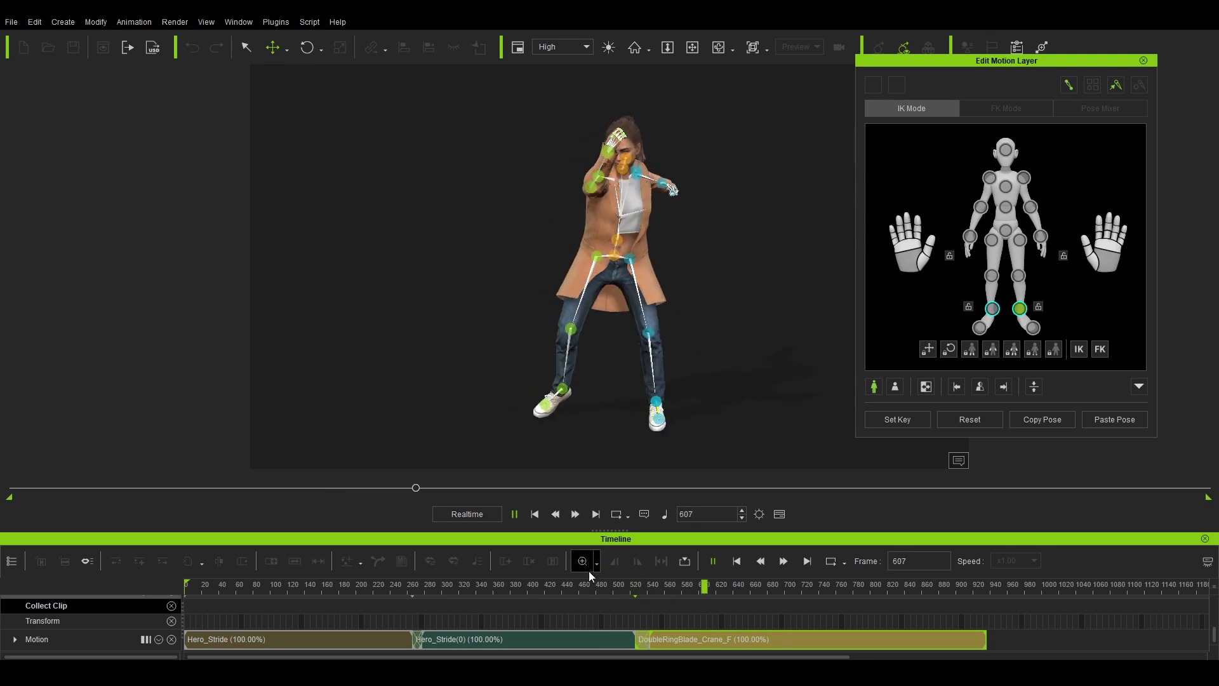
{"action": "key", "text": "space"}
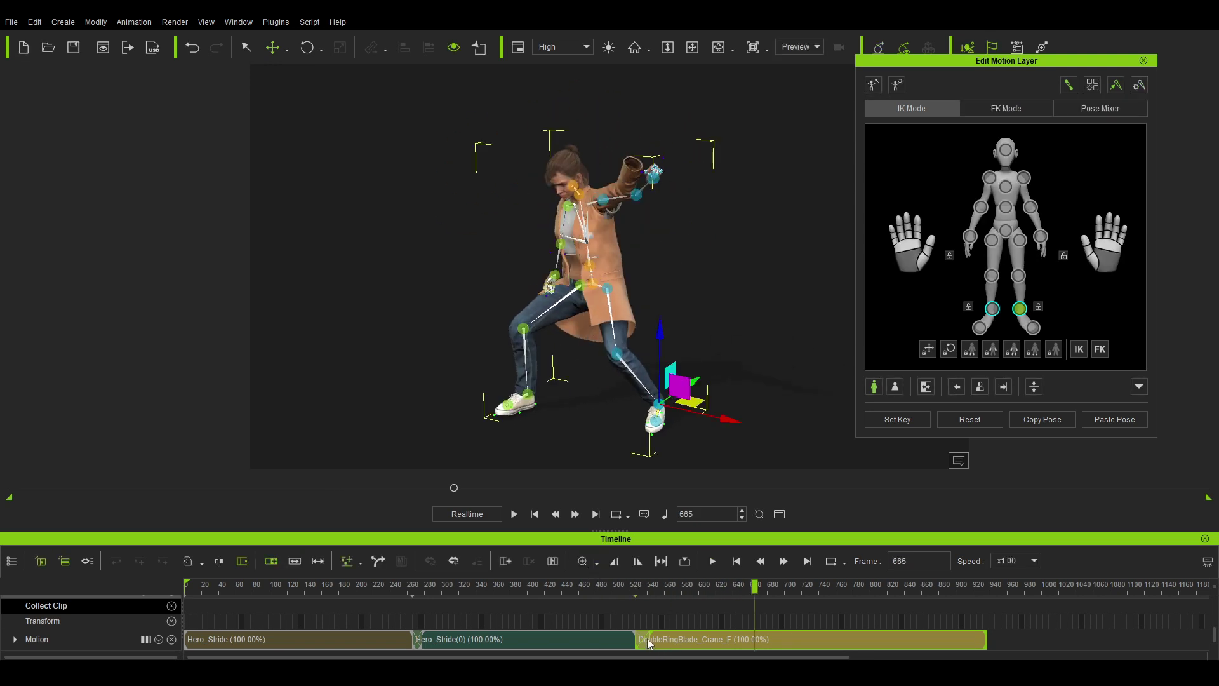
{"action": "scroll", "coordinate": [646, 638], "scroll_direction": "up", "scroll_amount": 3, "text": "ctrl"}
{"action": "left_click_drag", "start_coordinate": [579, 588], "coordinate": [509, 605]}
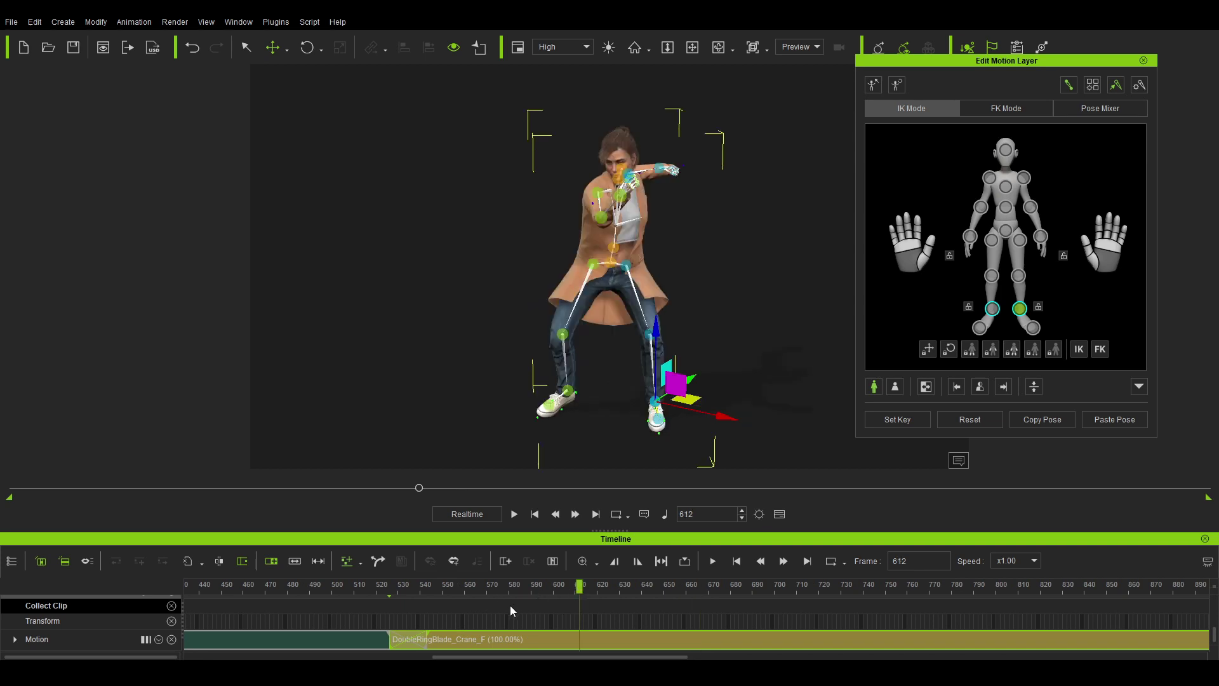
{"action": "left_click", "coordinate": [421, 641]}
{"action": "left_click_drag", "start_coordinate": [420, 587], "coordinate": [421, 641]}
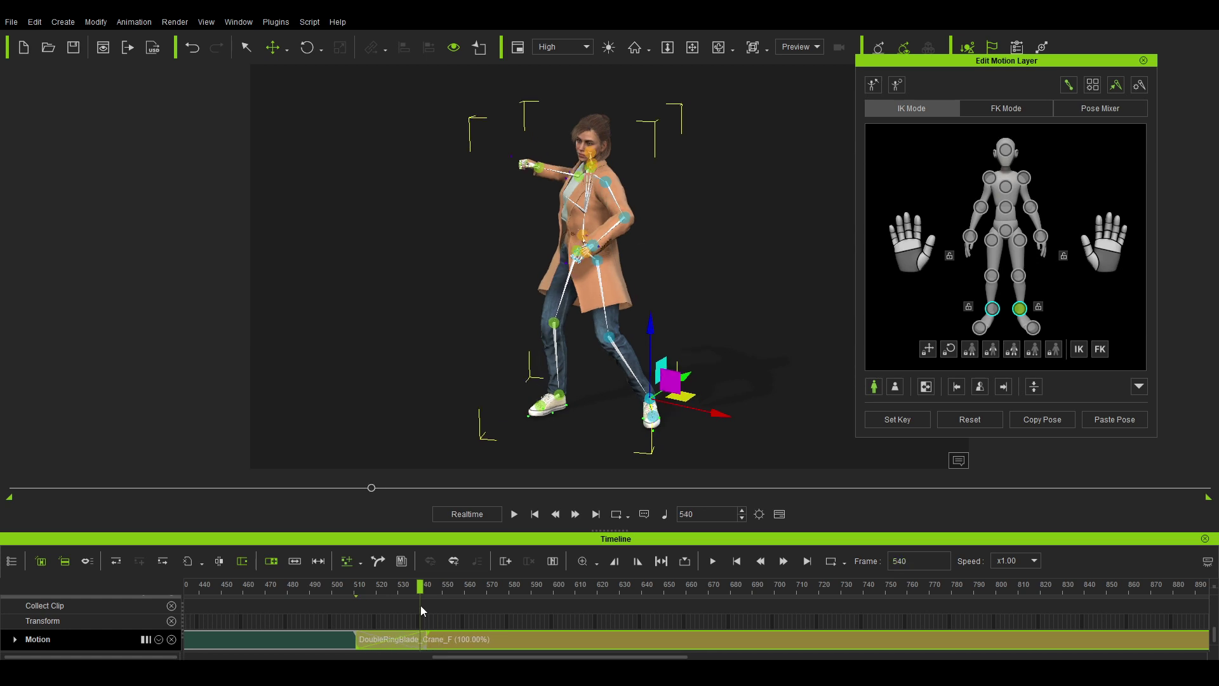
{"action": "left_click_drag", "start_coordinate": [420, 584], "coordinate": [348, 596]}
{"action": "key", "text": "space"}
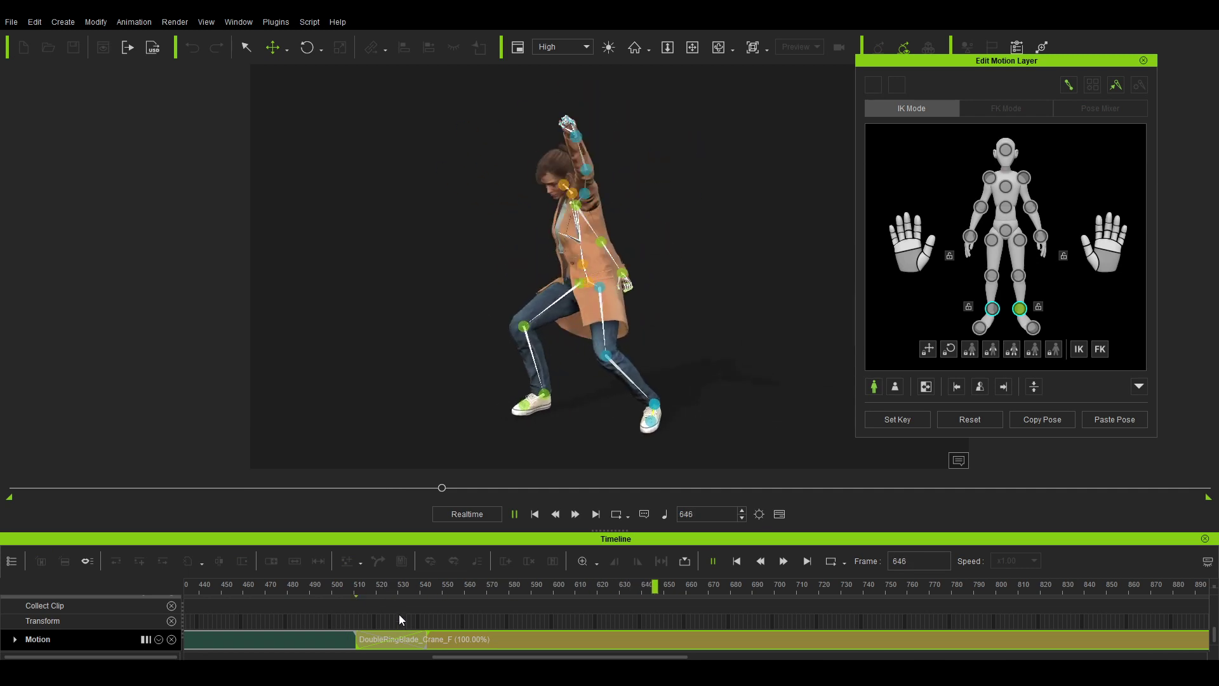
{"action": "key", "text": "space"}
{"action": "mouse_move", "coordinate": [345, 585]}
{"action": "left_mouse_down"}
{"action": "mouse_move", "coordinate": [303, 589]}
{"action": "mouse_move", "coordinate": [408, 597]}
{"action": "mouse_move", "coordinate": [329, 600]}
{"action": "left_mouse_up"}
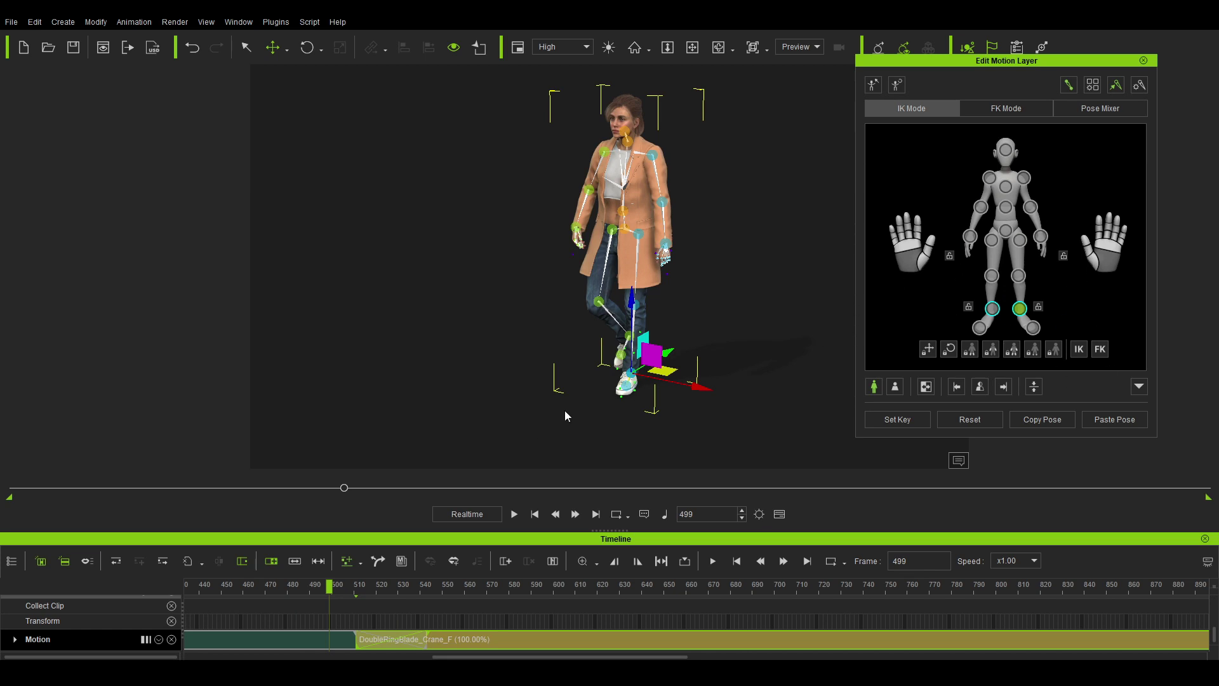
{"action": "left_click_drag", "start_coordinate": [612, 595], "coordinate": [965, 584]}
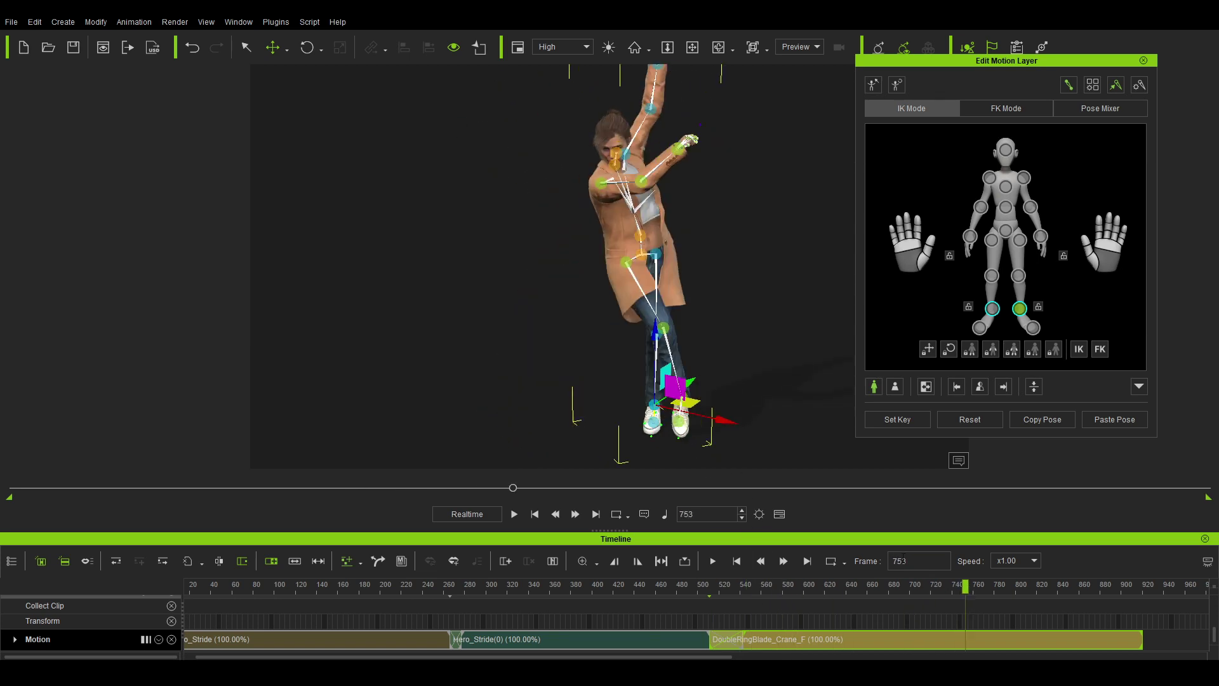
{"action": "left_click_drag", "start_coordinate": [657, 330], "coordinate": [657, 277]}
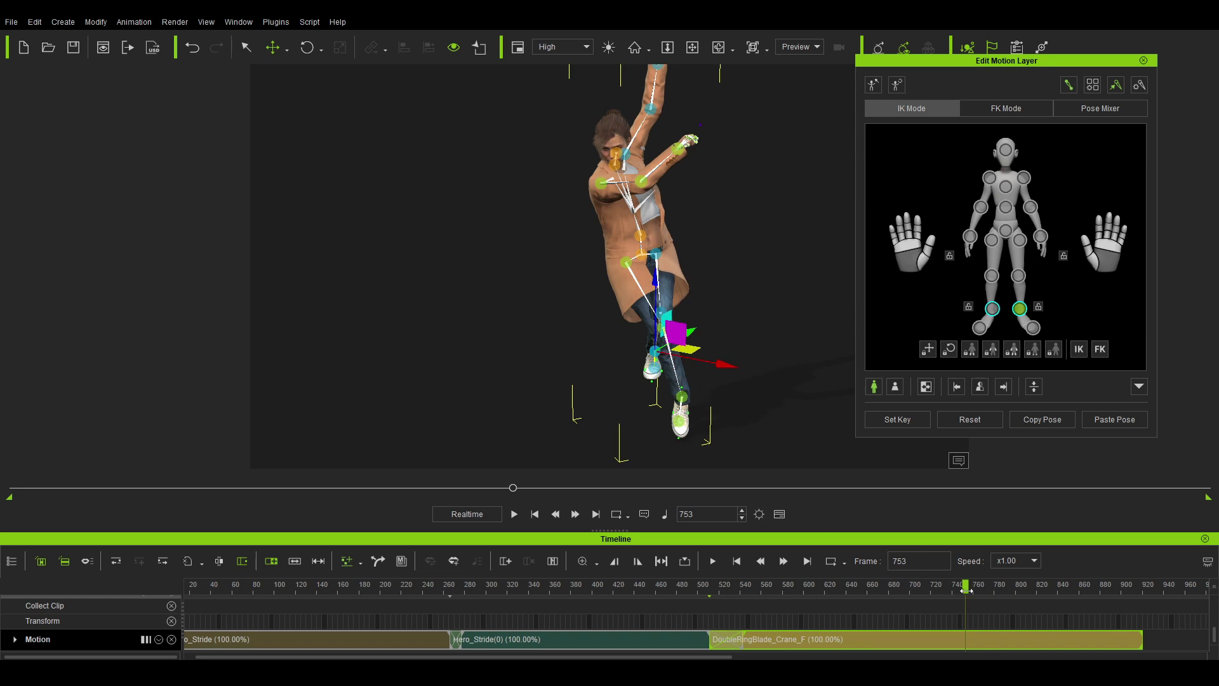
{"action": "left_click_drag", "start_coordinate": [965, 590], "coordinate": [924, 583]}
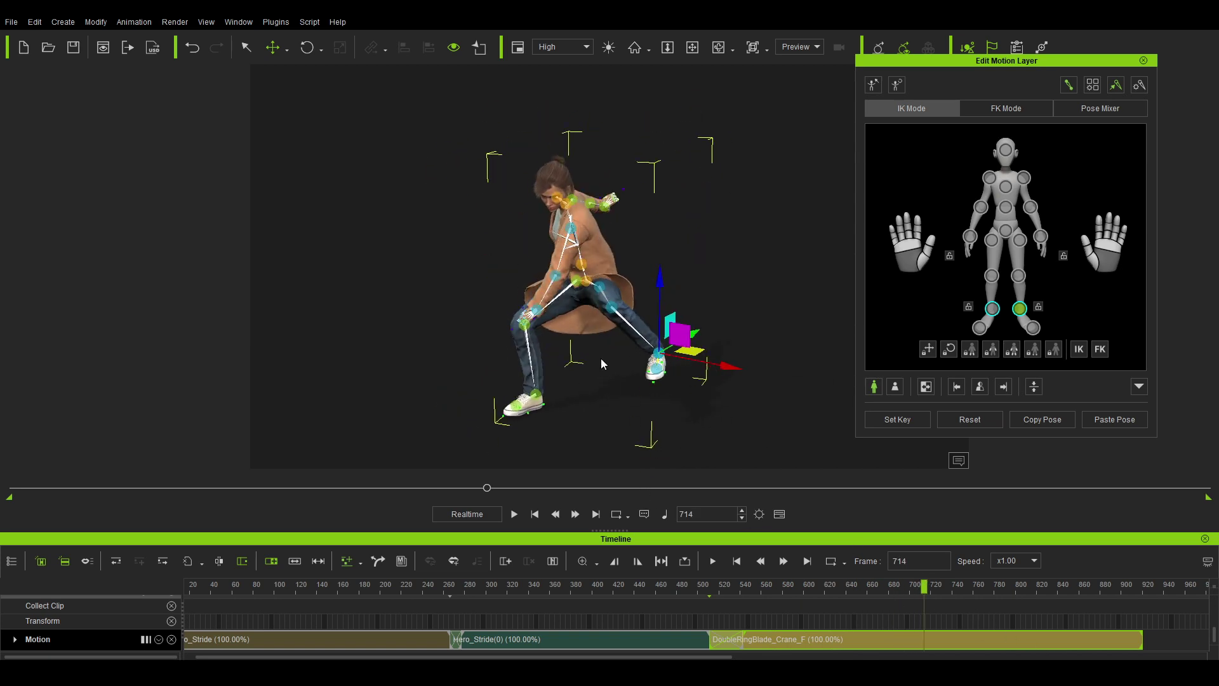
{"action": "key", "text": "ctrl+z"}
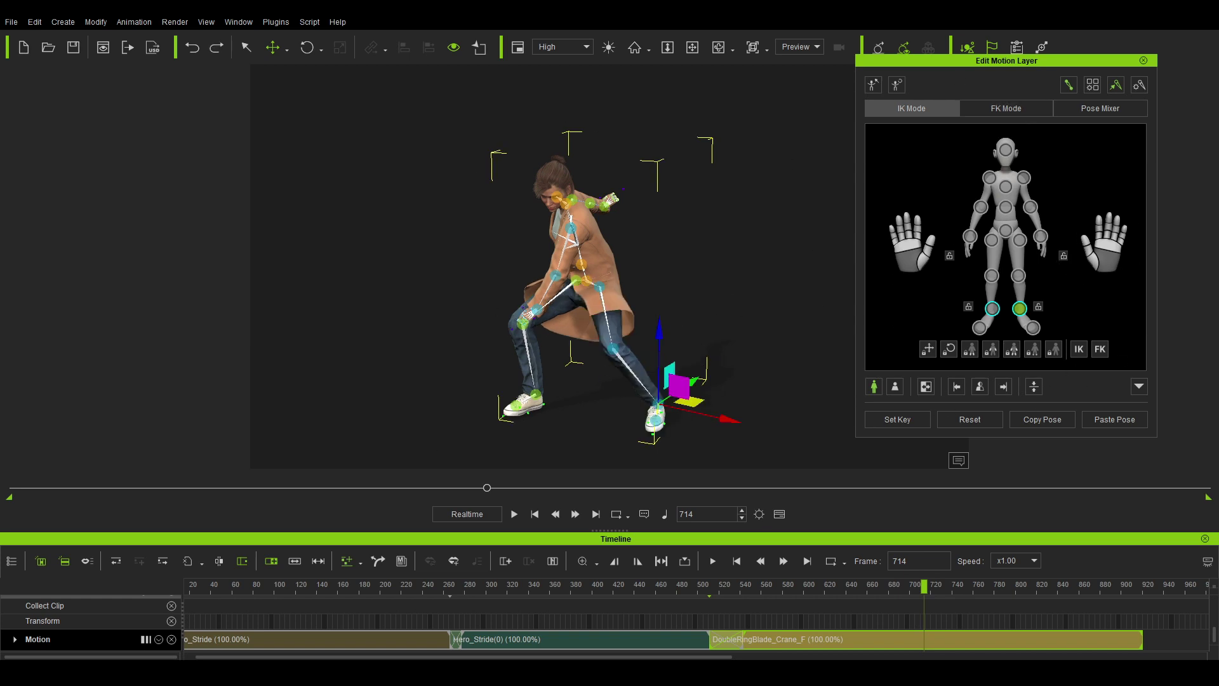
- Pull the hand up and forward, then raise the right hand up and to the right
{"action": "left_click_drag", "start_coordinate": [564, 448], "coordinate": [497, 419], "text": "alt"}
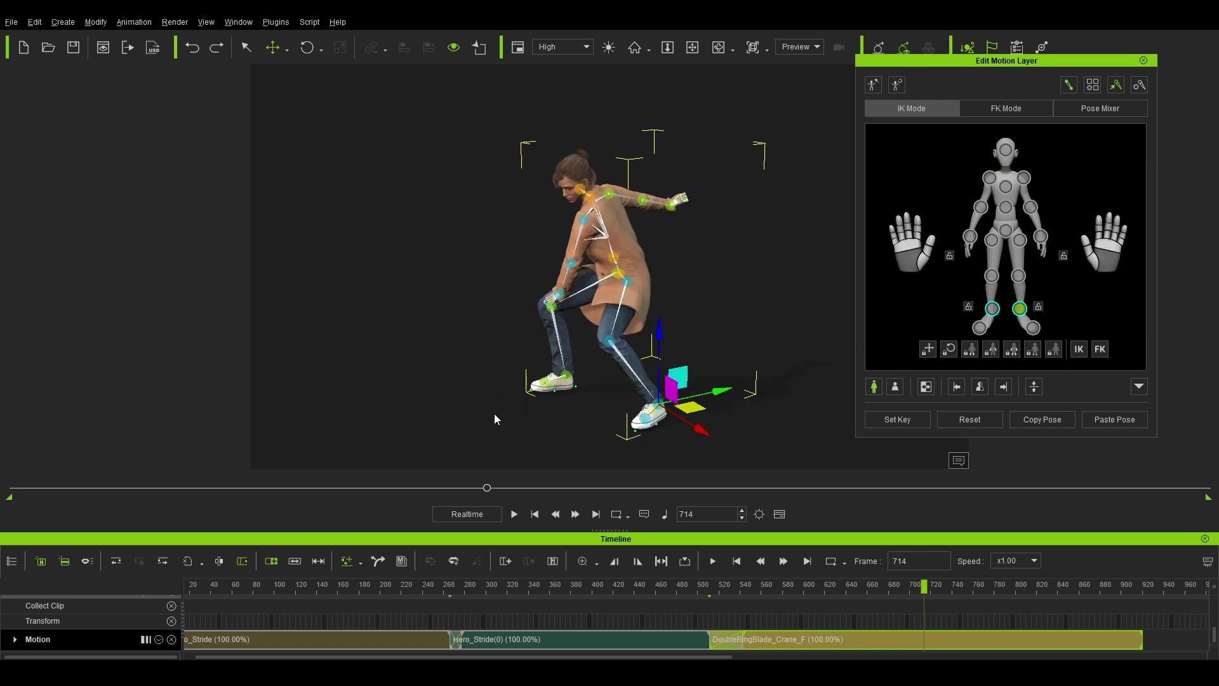
{"action": "left_click", "coordinate": [563, 302]}
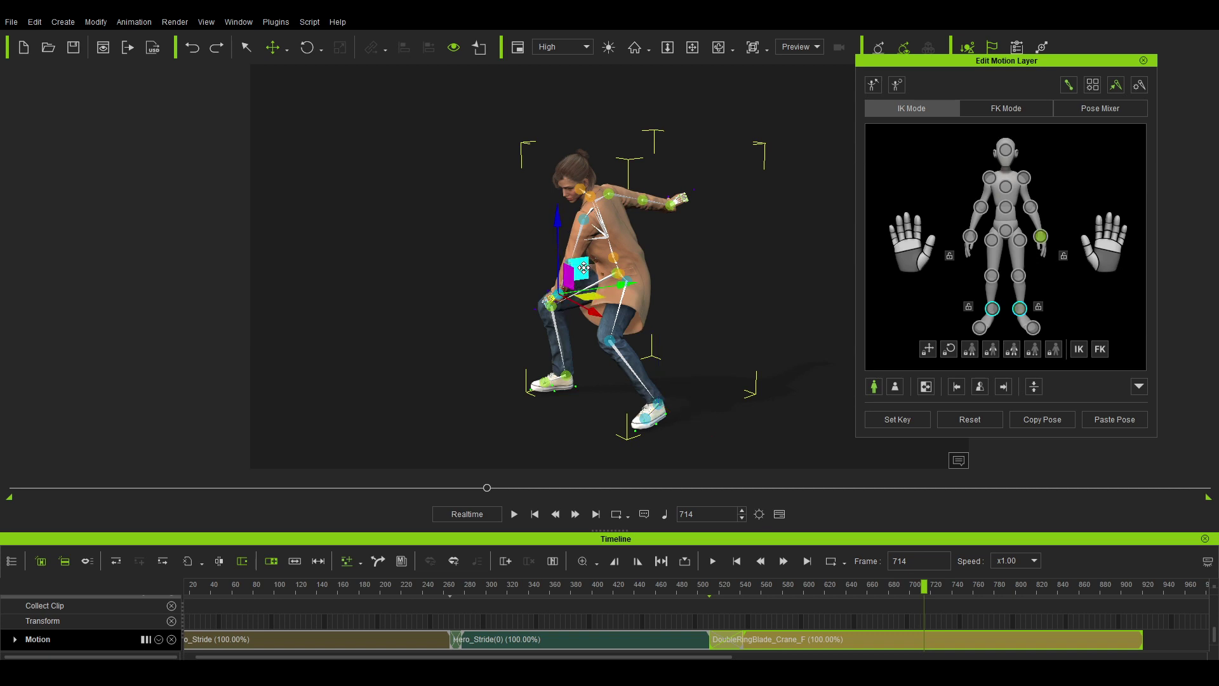
{"action": "left_click_drag", "start_coordinate": [584, 267], "coordinate": [549, 210]}
{"action": "left_click", "coordinate": [617, 260]}
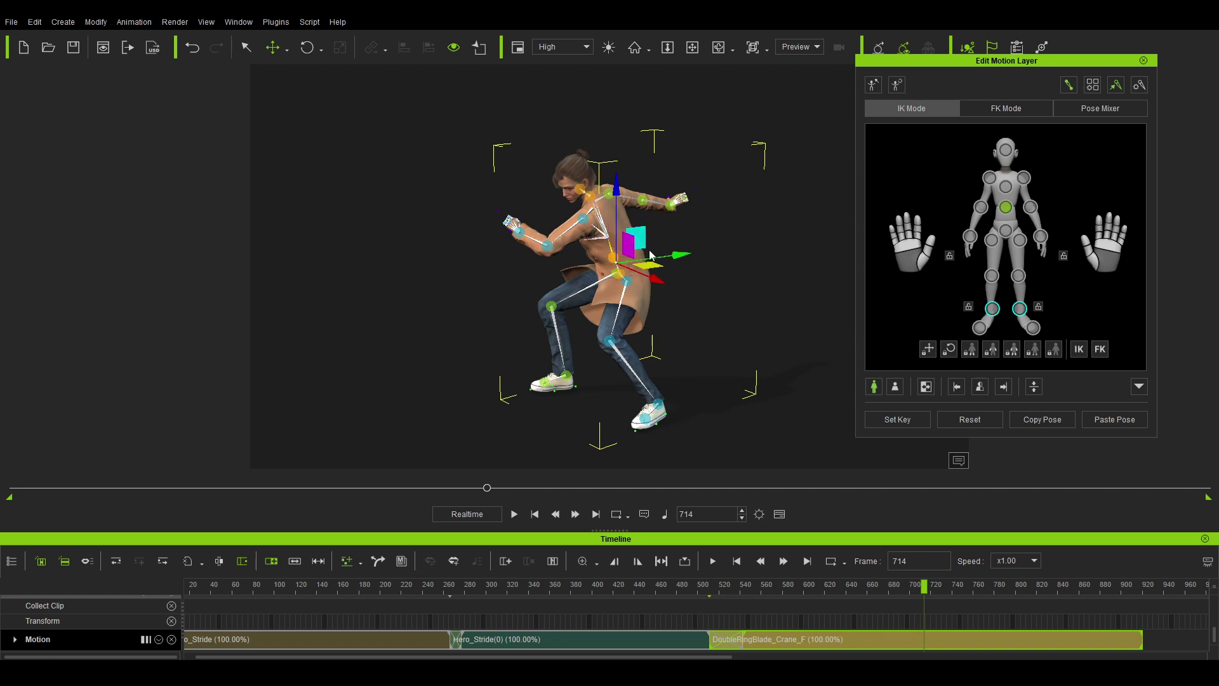
{"action": "right_click_drag", "start_coordinate": [714, 380], "coordinate": [679, 268]}
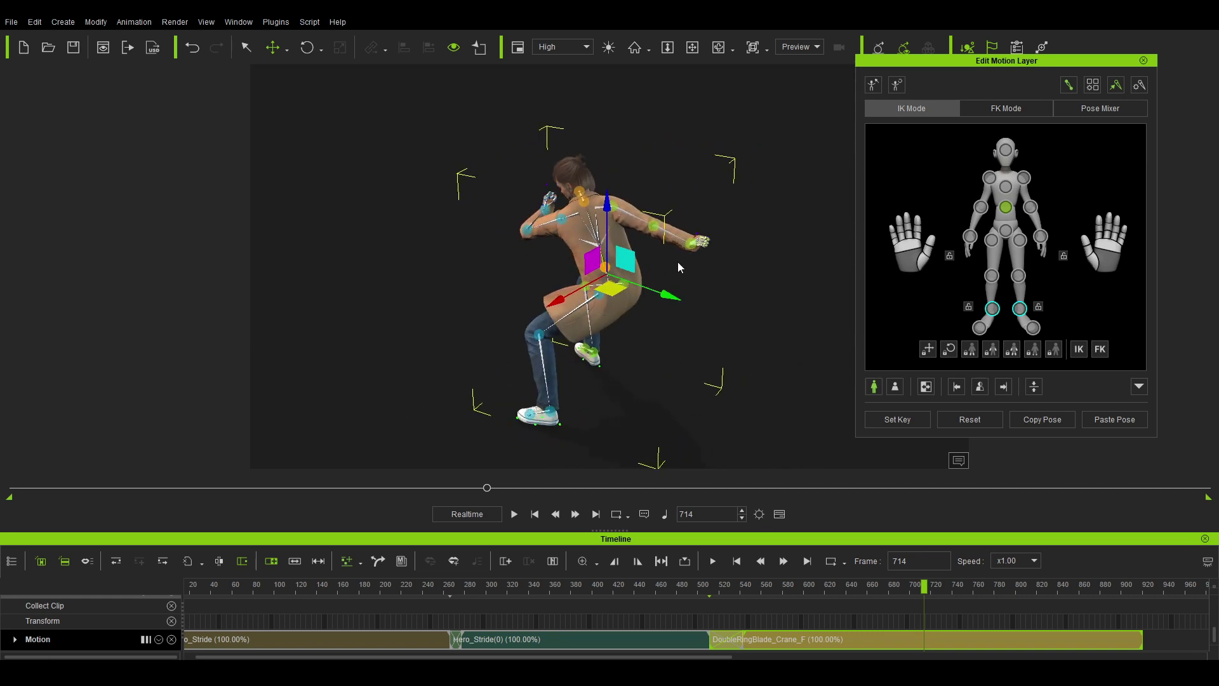
{"action": "left_click", "coordinate": [693, 248]}
{"action": "left_click_drag", "start_coordinate": [698, 252], "coordinate": [718, 193]}
- Extend the left arm outward and lift the right foot high
{"action": "right_click_drag", "start_coordinate": [571, 330], "coordinate": [699, 375], "text": "alt"}
{"action": "left_click_drag", "start_coordinate": [700, 375], "coordinate": [712, 317], "text": "alt"}
{"action": "right_click_drag", "start_coordinate": [654, 358], "coordinate": [757, 348], "text": "alt"}
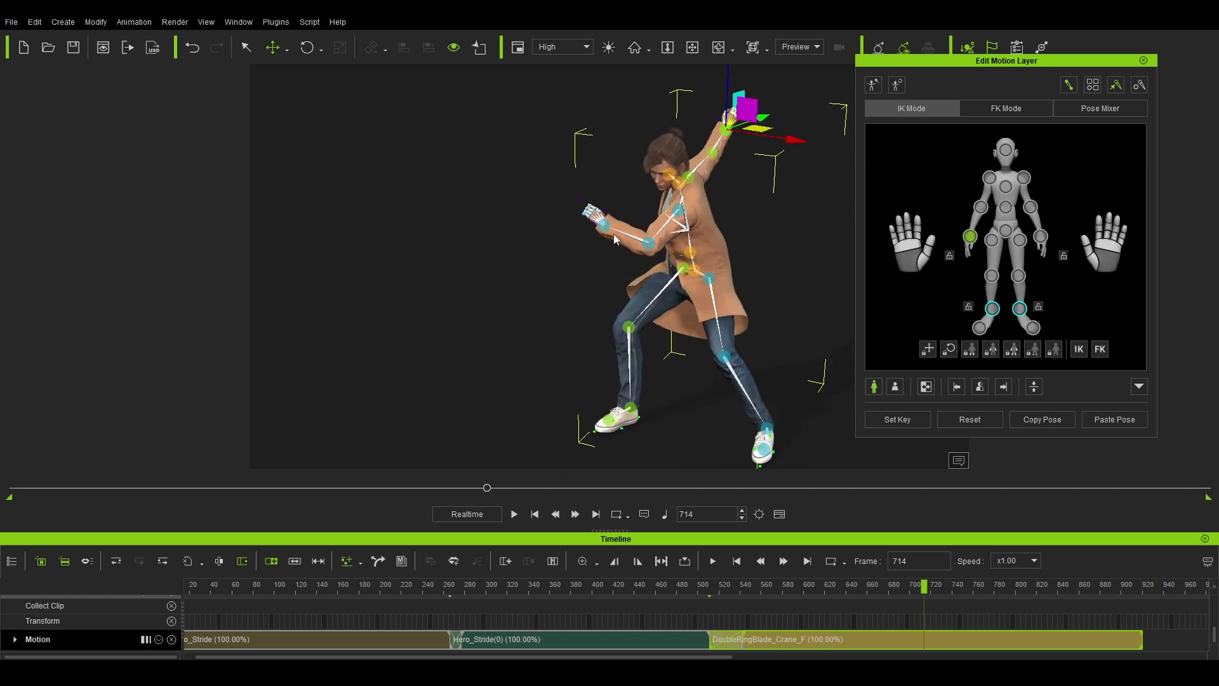
{"action": "left_click", "coordinate": [602, 228]}
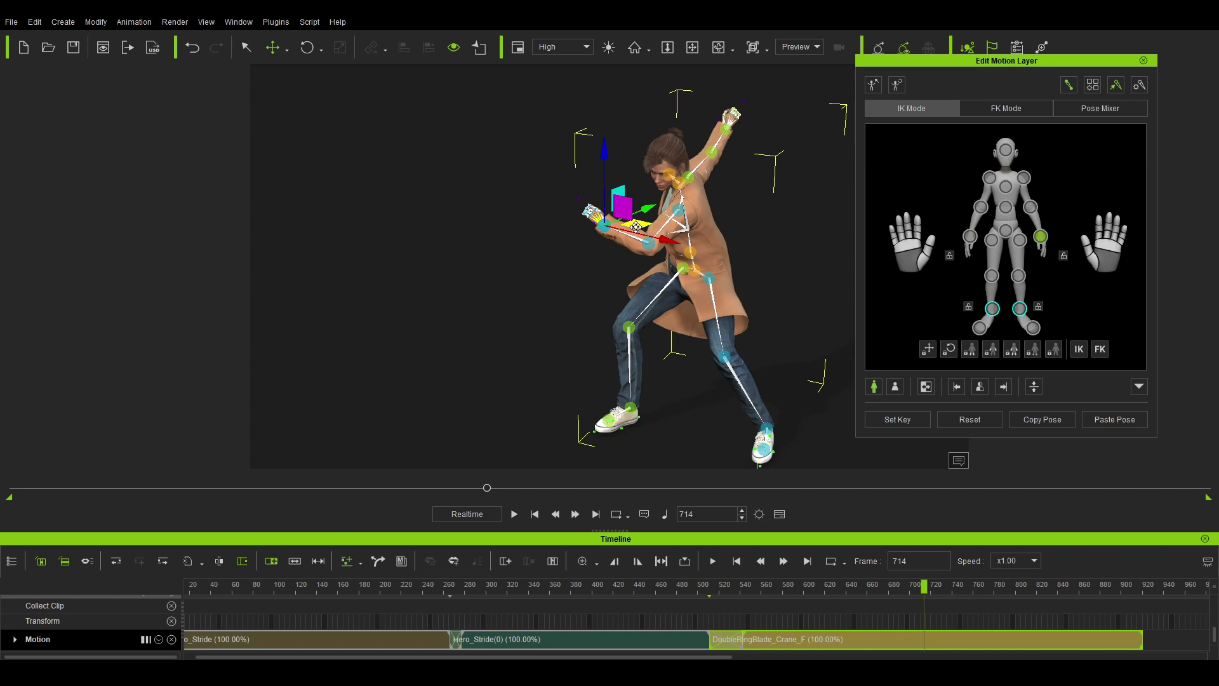
{"action": "left_click_drag", "start_coordinate": [635, 226], "coordinate": [571, 248]}
{"action": "right_click_drag", "start_coordinate": [508, 353], "coordinate": [532, 288]}
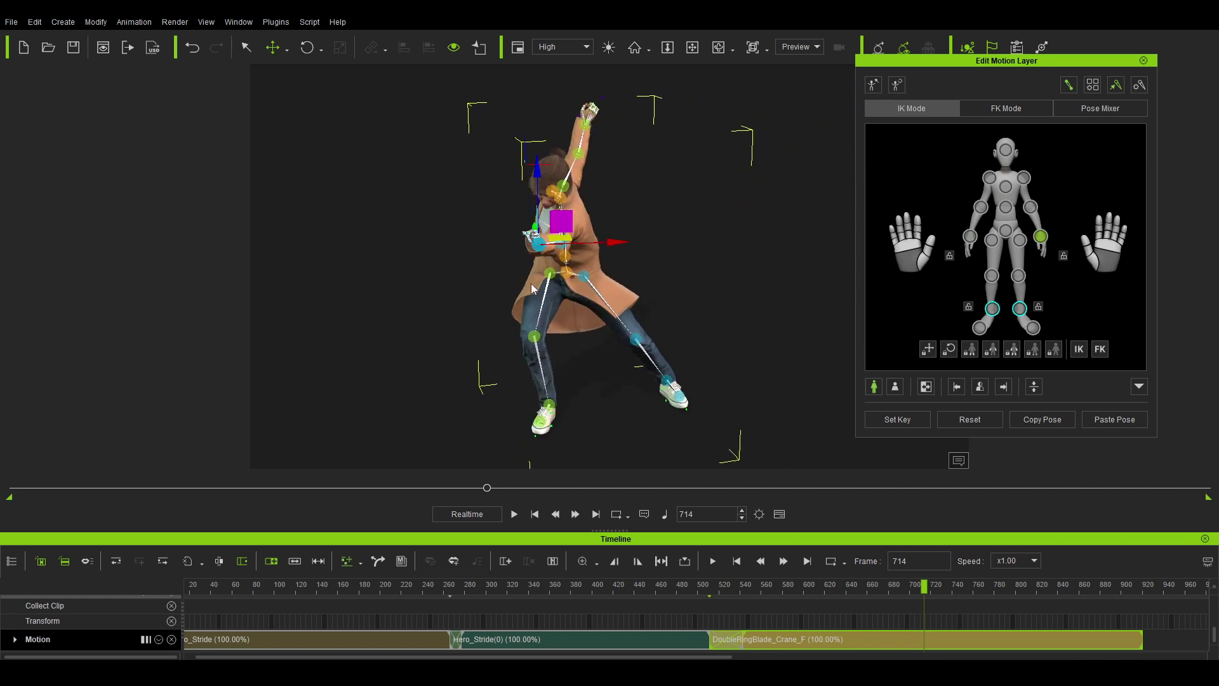
{"action": "left_click", "coordinate": [676, 397]}
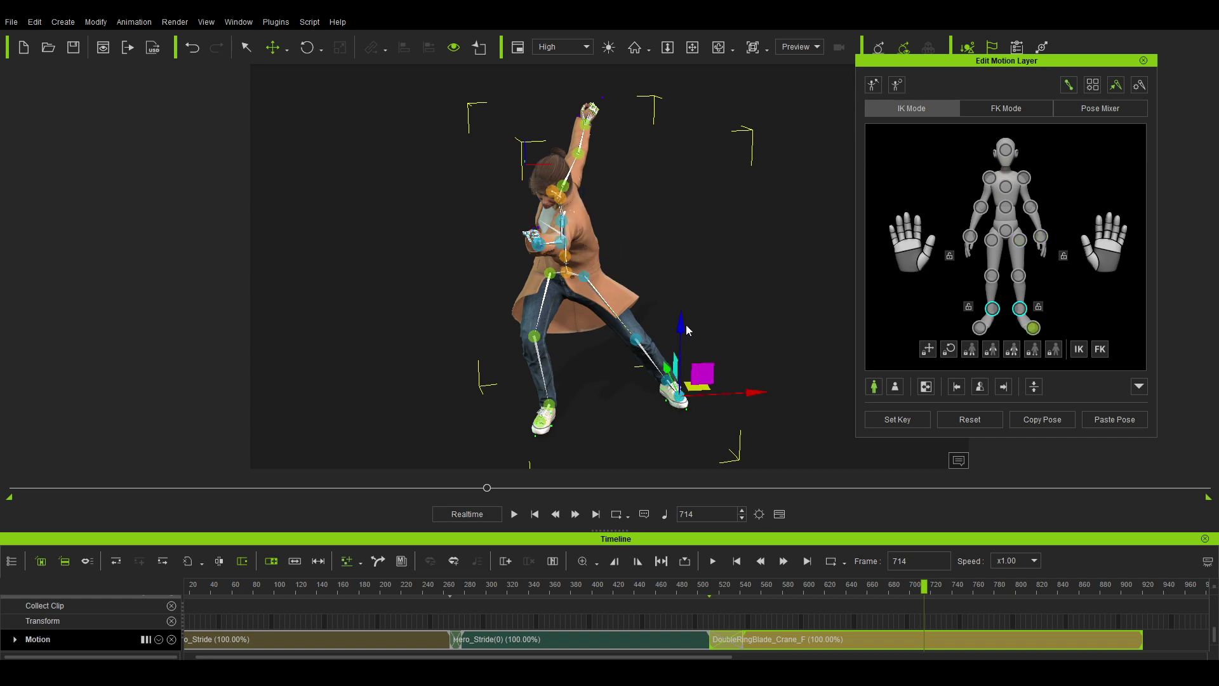
{"action": "left_click_drag", "start_coordinate": [681, 325], "coordinate": [688, 213]}
{"action": "left_click_drag", "start_coordinate": [665, 406], "coordinate": [599, 393], "text": "alt"}
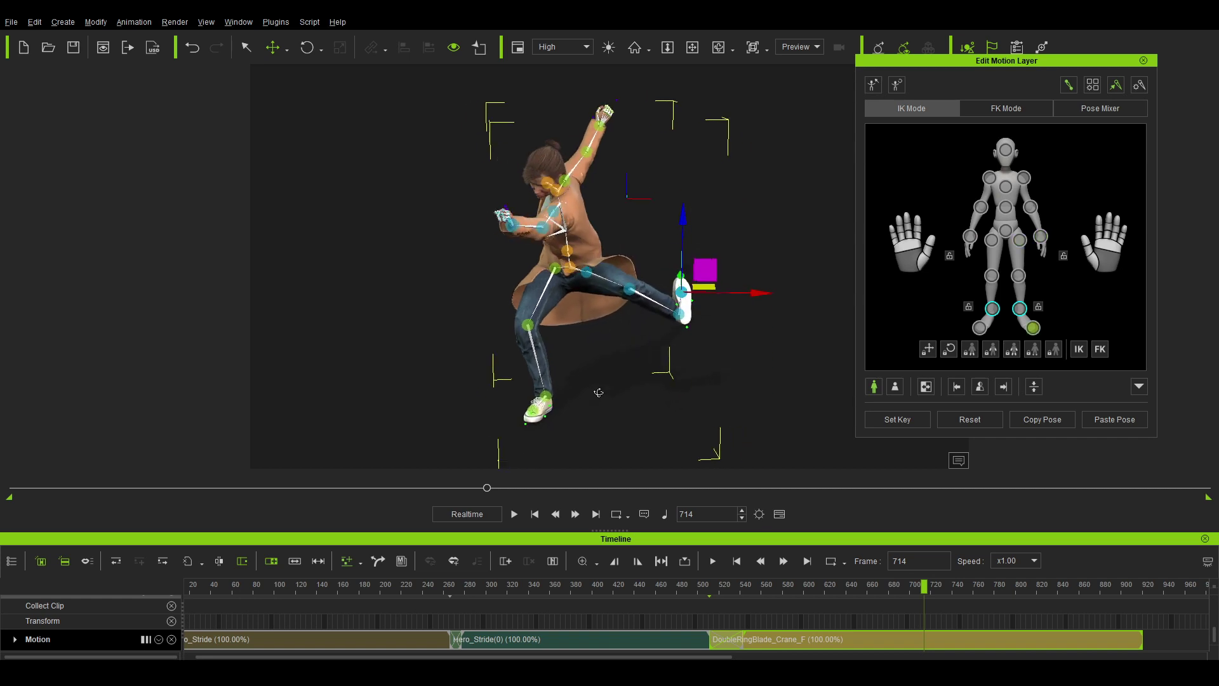
{"action": "right_click_drag", "start_coordinate": [599, 393], "coordinate": [647, 413]}
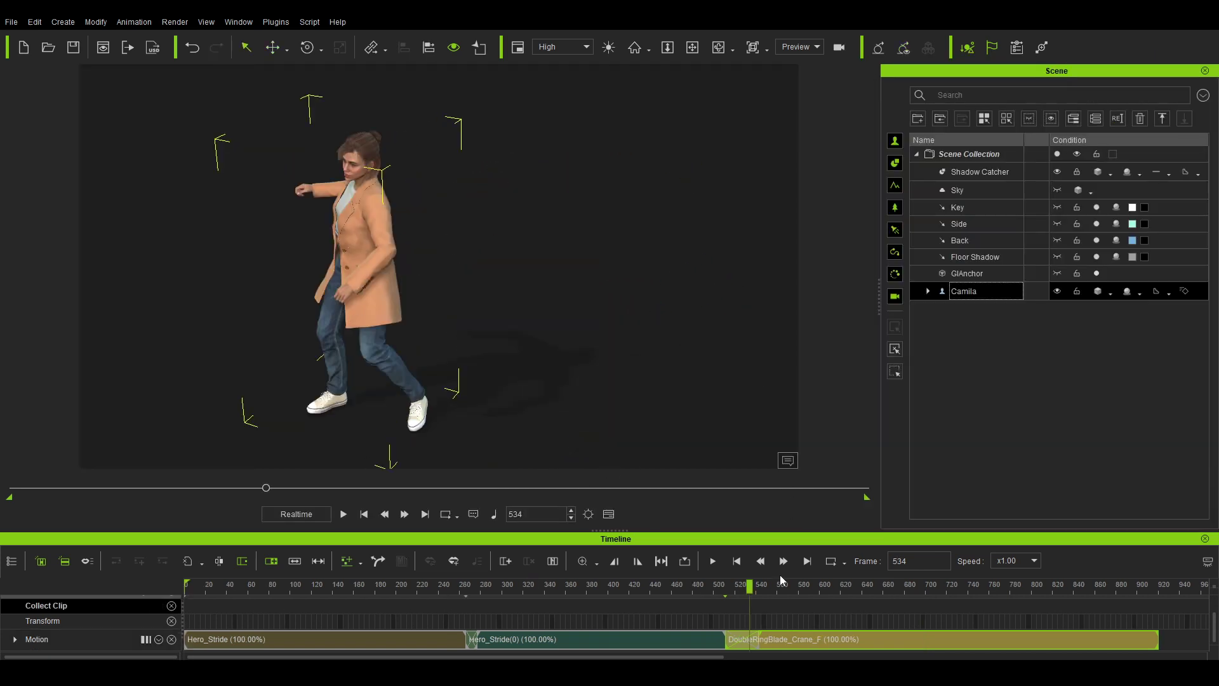
- Apply Motion Correction to the feet and toes of the DoubleRingBlade clip
{"action": "right_click", "coordinate": [818, 641]}
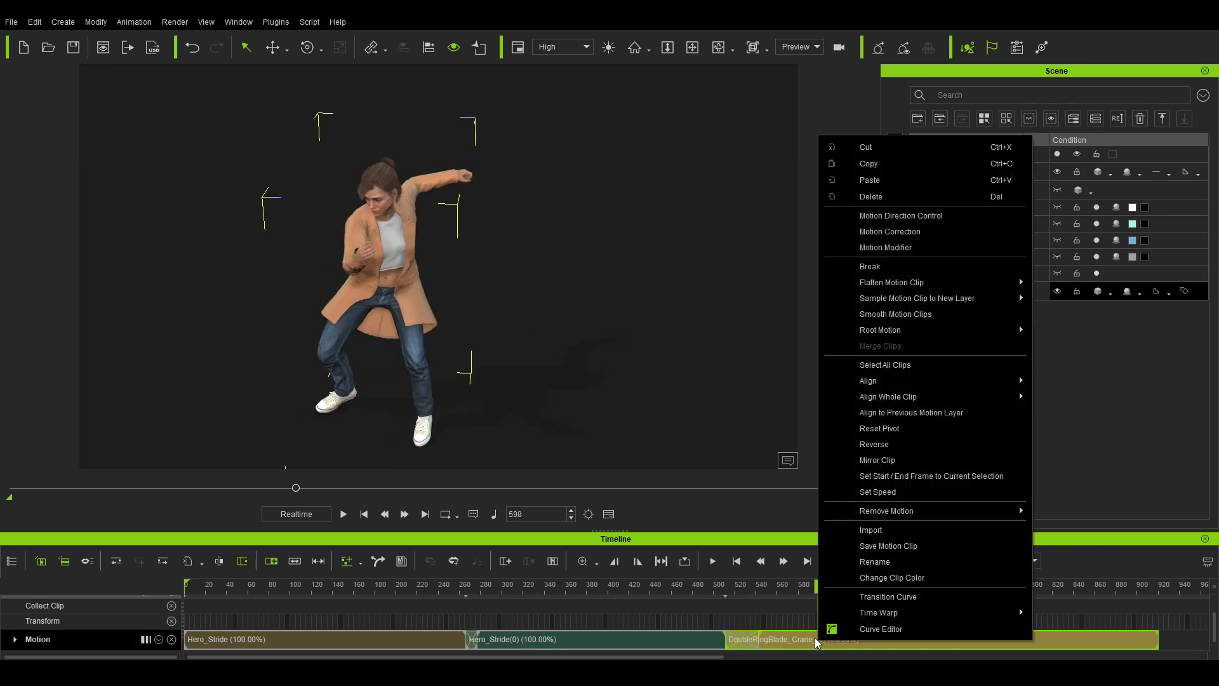
{"action": "left_click", "coordinate": [906, 233]}
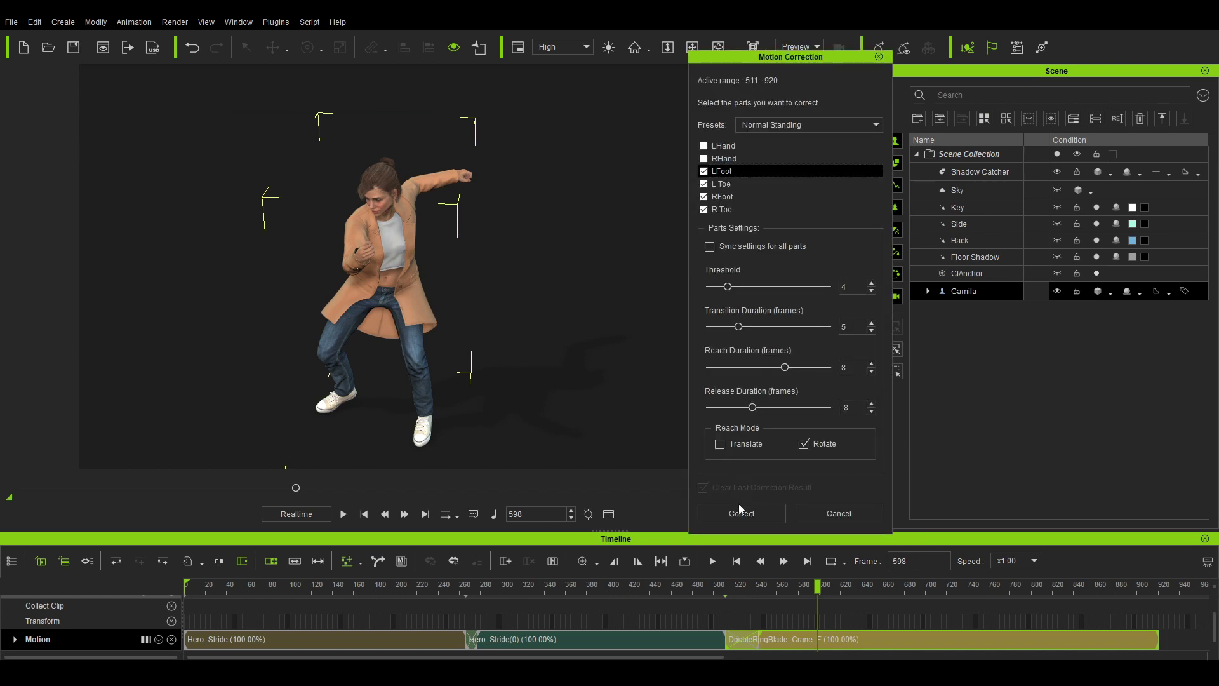
{"action": "left_click", "coordinate": [740, 511]}
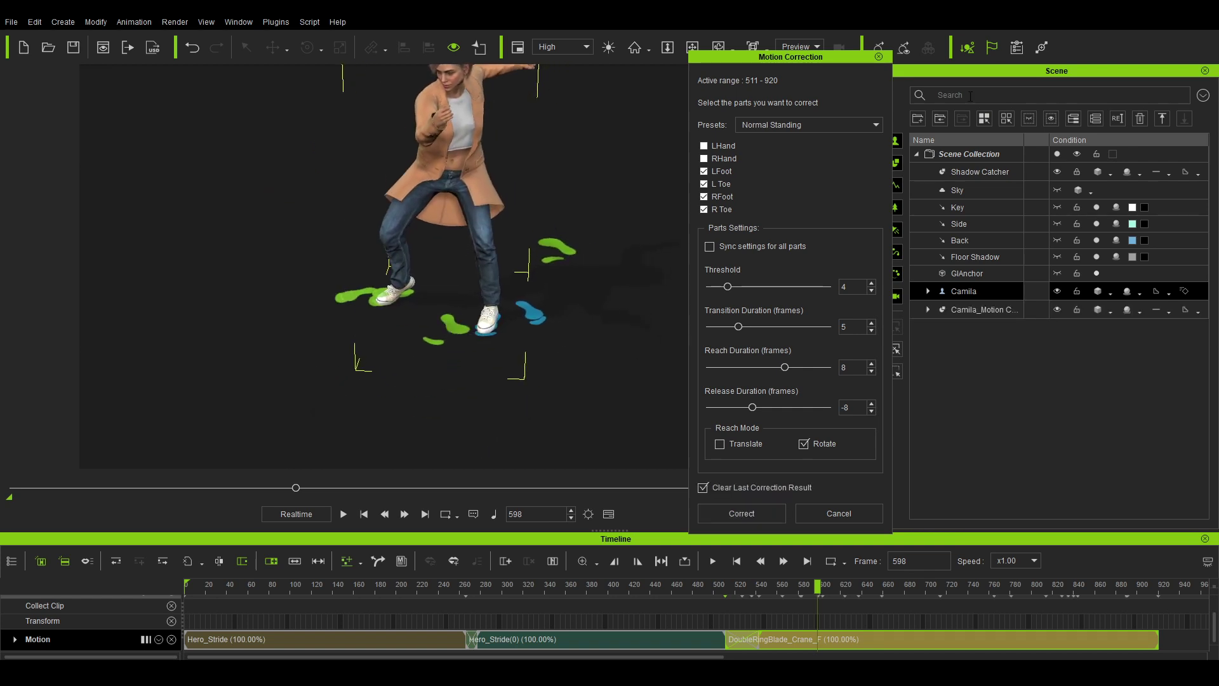
{"action": "left_click", "coordinate": [879, 57]}
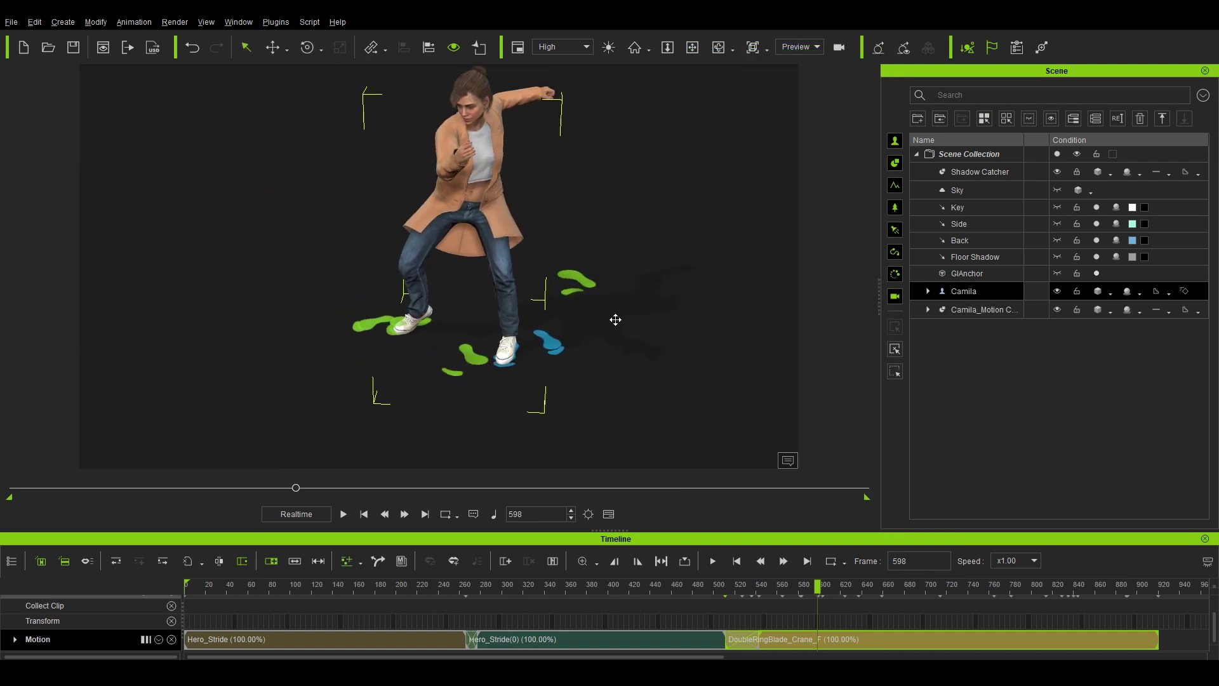
{"action": "left_click_drag", "start_coordinate": [818, 590], "coordinate": [758, 599]}
- Apply Motion Correction across the whole 0–920 motion, removing existing reach keys
{"action": "right_click", "coordinate": [417, 640]}
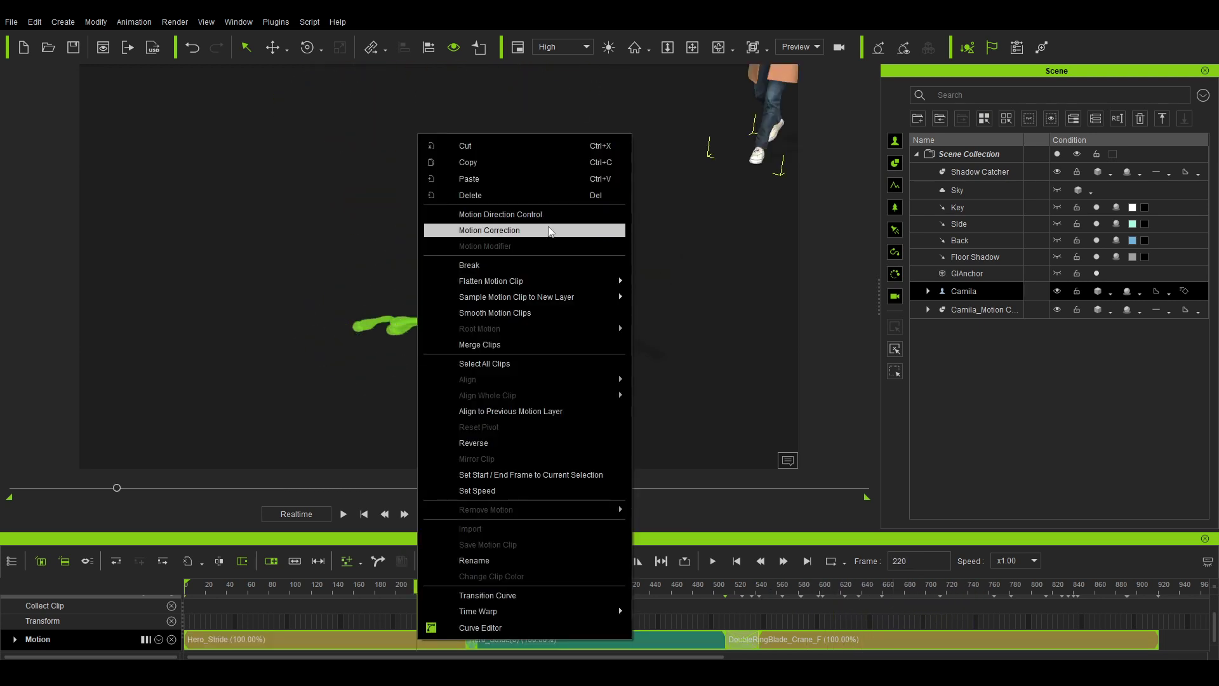
{"action": "left_click", "coordinate": [619, 216]}
{"action": "left_click", "coordinate": [764, 518]}
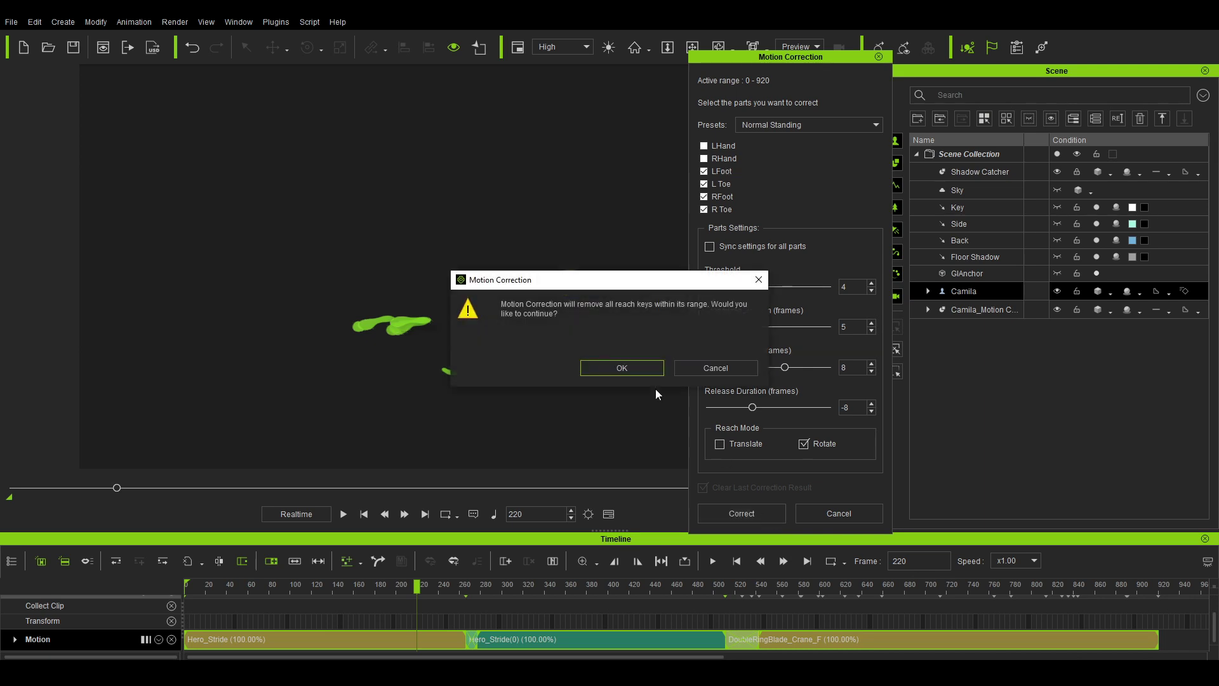
{"action": "left_click", "coordinate": [622, 368]}
{"action": "right_click_drag", "start_coordinate": [461, 352], "coordinate": [497, 371], "text": "alt"}
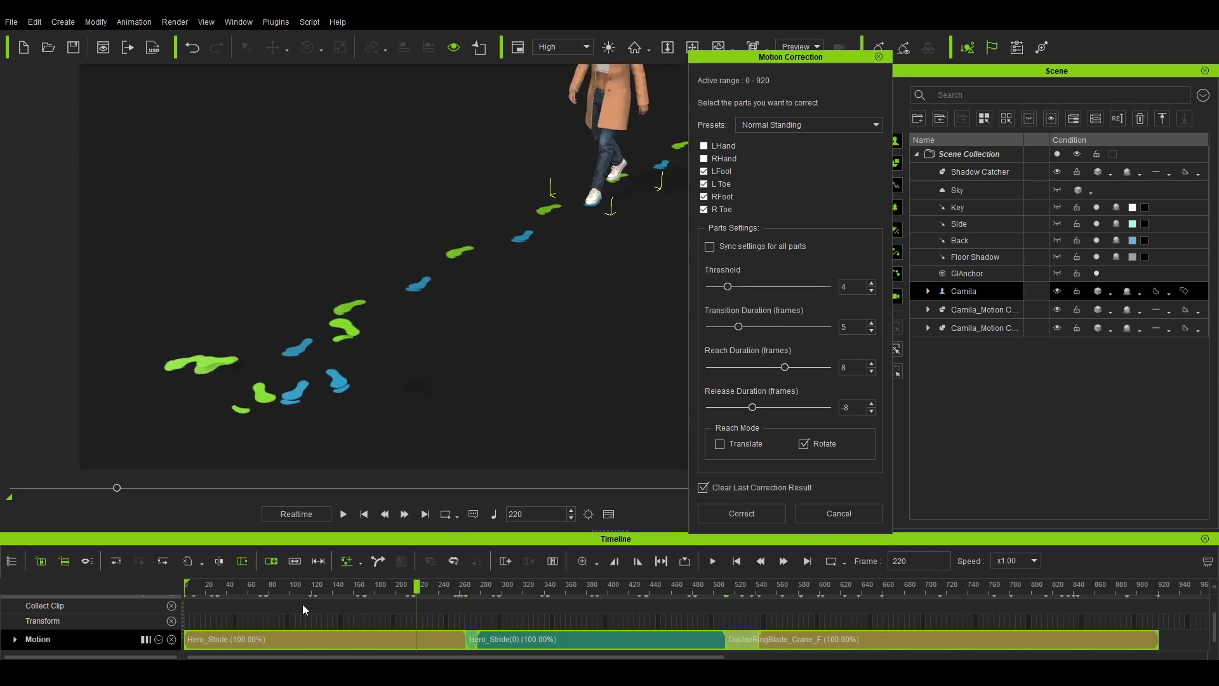
{"action": "left_click_drag", "start_coordinate": [302, 589], "coordinate": [431, 594]}
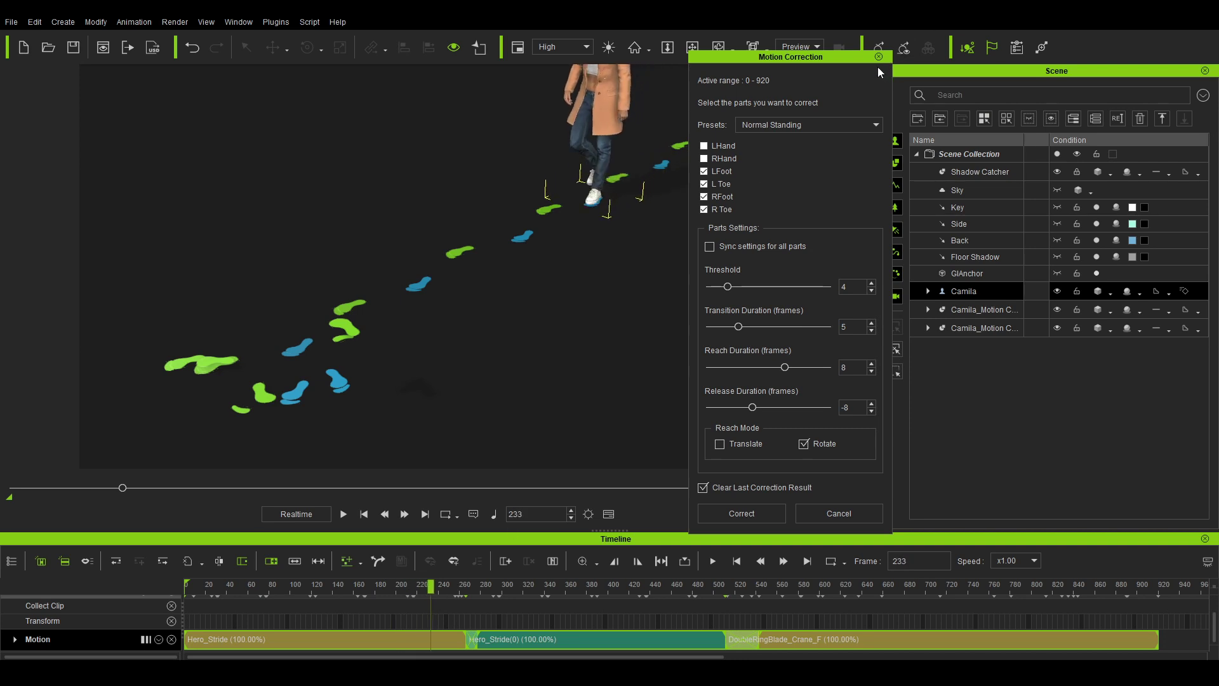
{"action": "left_click", "coordinate": [880, 57]}
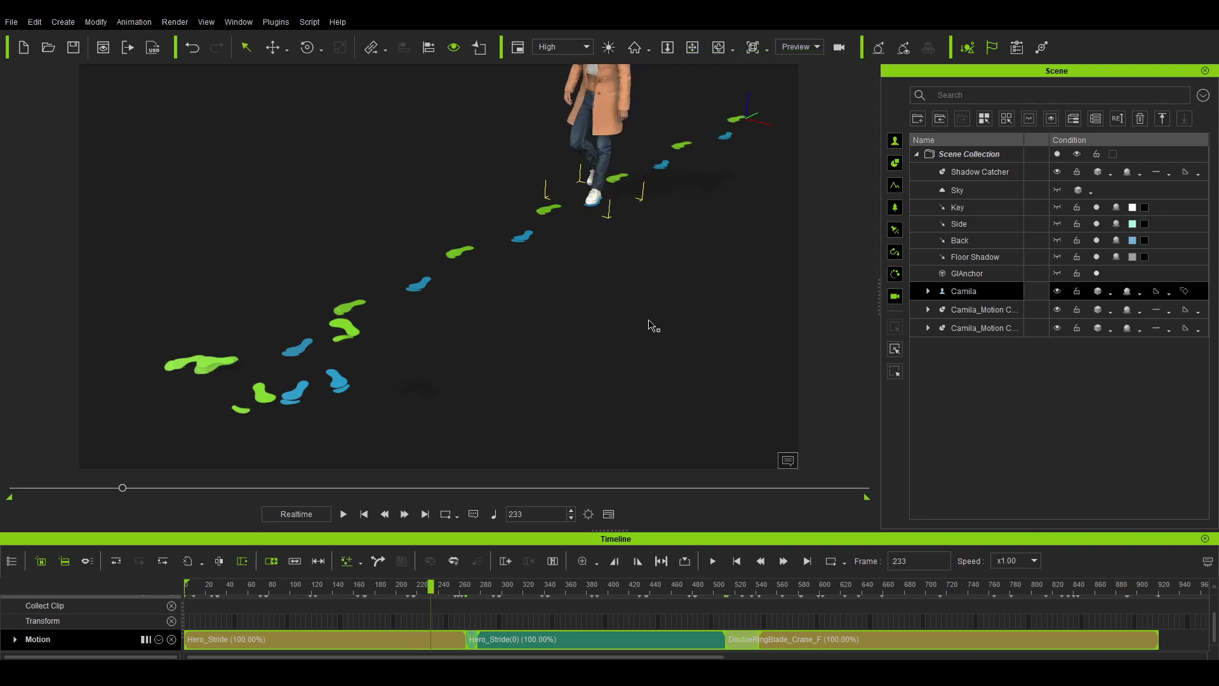
{"action": "scroll", "coordinate": [635, 336], "scroll_direction": "up", "scroll_amount": 2}
{"action": "middle_click_drag", "start_coordinate": [616, 324], "coordinate": [582, 425]}
{"action": "scroll", "coordinate": [582, 424], "scroll_direction": "up", "scroll_amount": 2}
{"action": "middle_click_drag", "start_coordinate": [454, 460], "coordinate": [435, 400]}
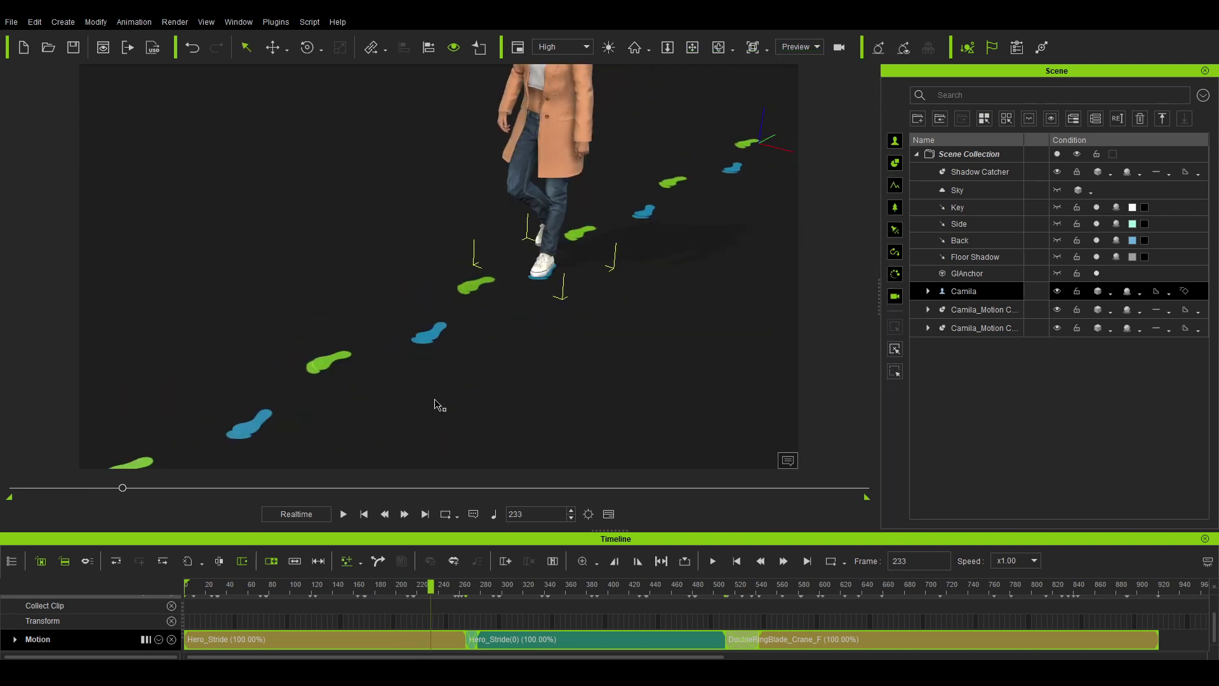
- Select L_Foot footprints 32, 124, 217 and 298, and slide the misplaced blue footprint along X
{"action": "left_click", "coordinate": [433, 343]}
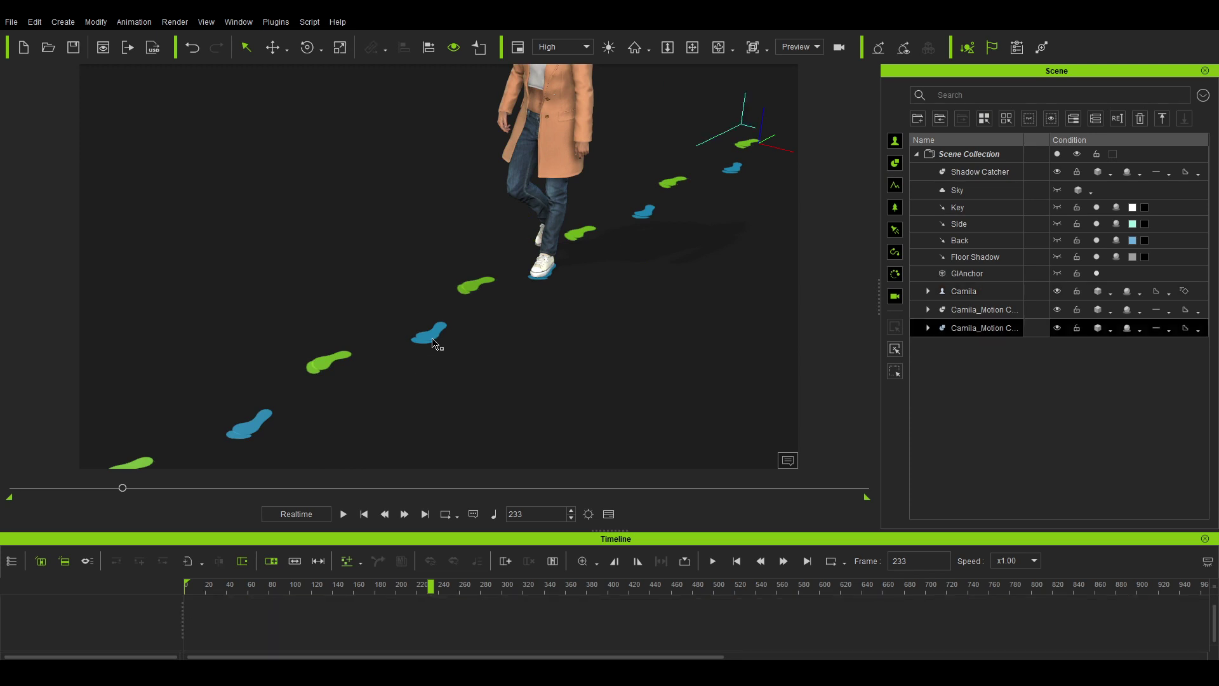
{"action": "left_click", "coordinate": [925, 328]}
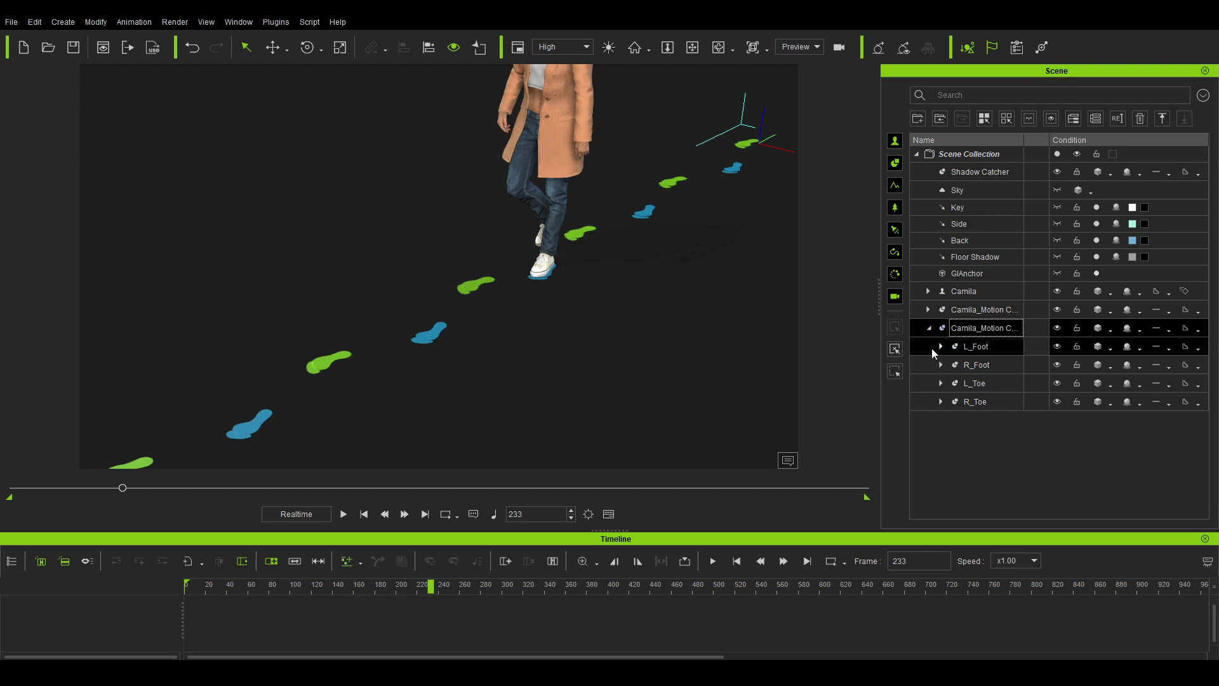
{"action": "left_click", "coordinate": [940, 347]}
{"action": "left_click", "coordinate": [995, 366]}
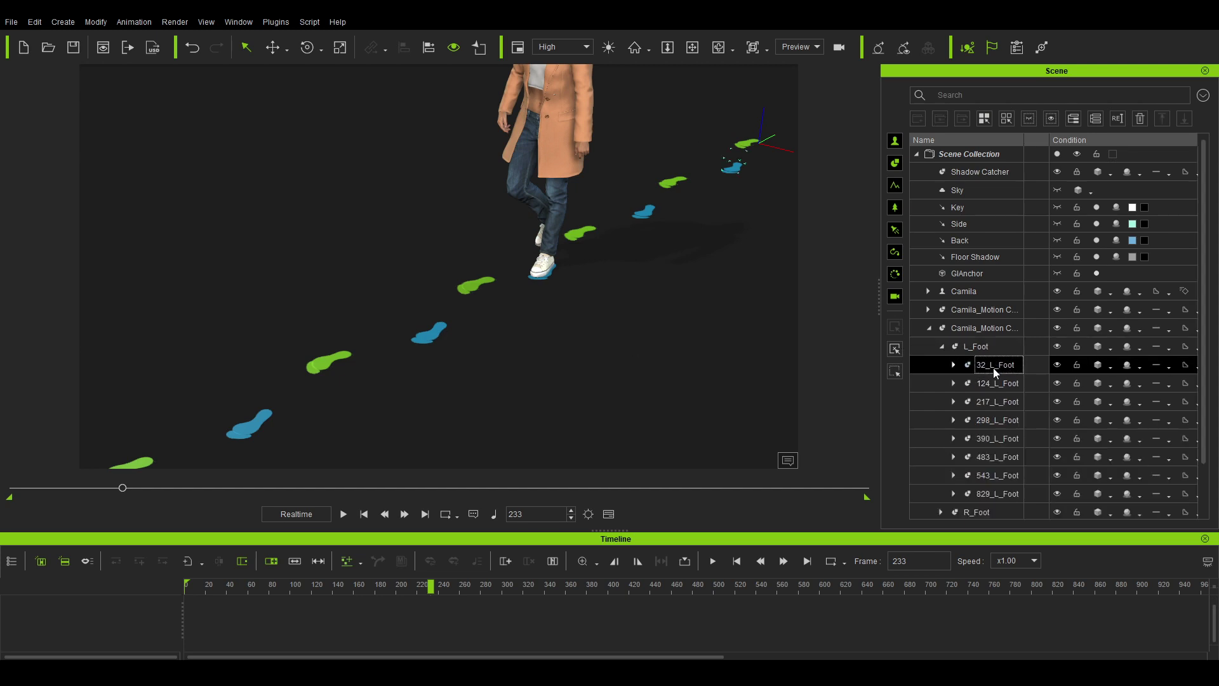
{"action": "left_click", "coordinate": [998, 383]}
{"action": "left_click", "coordinate": [997, 401]}
{"action": "left_click", "coordinate": [997, 422]}
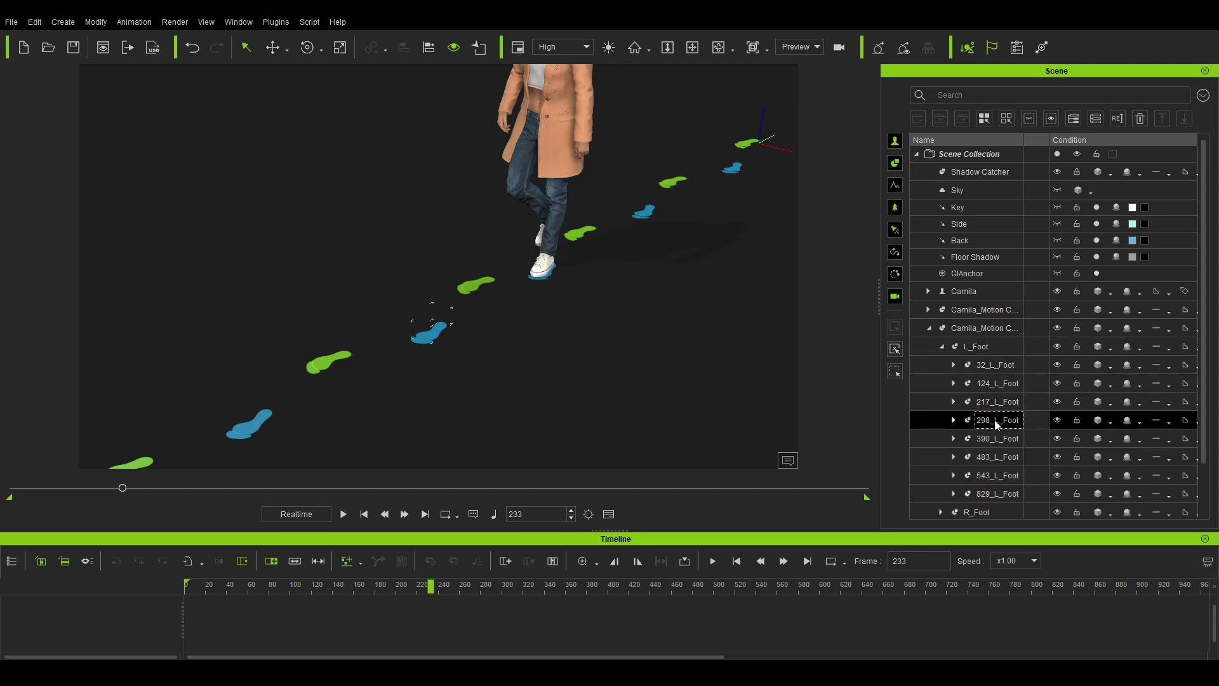
{"action": "left_click", "coordinate": [435, 337]}
{"action": "left_click_drag", "start_coordinate": [489, 340], "coordinate": [544, 368]}
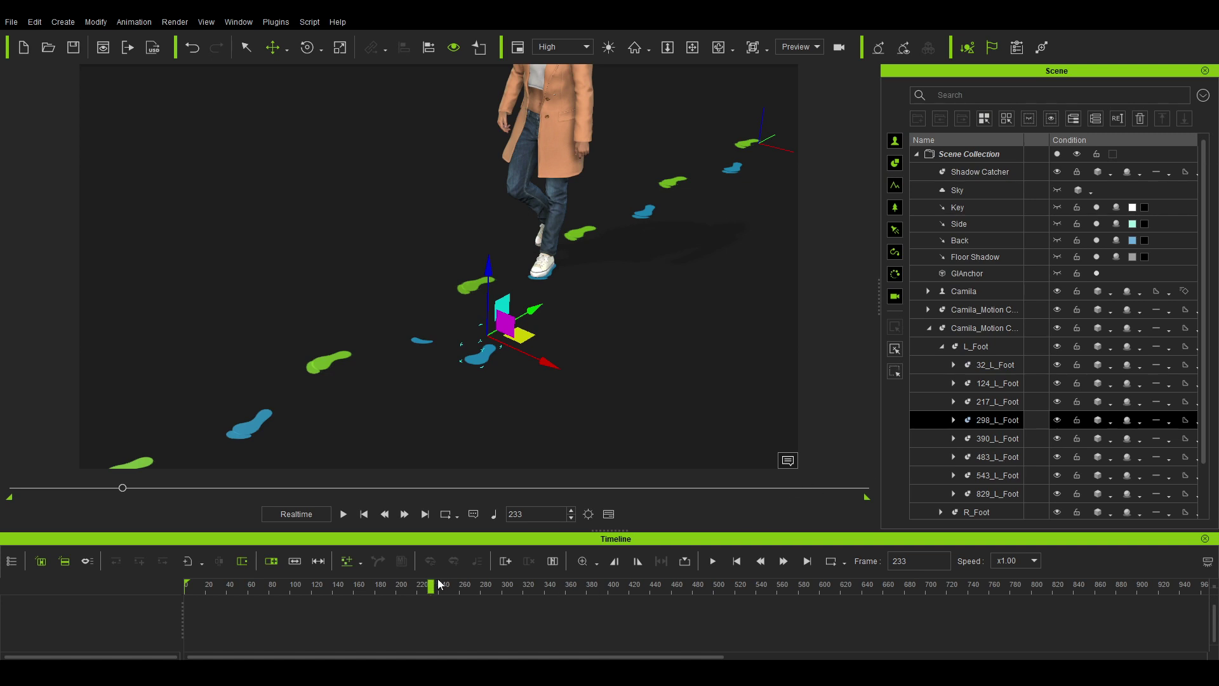
{"action": "left_click_drag", "start_coordinate": [429, 584], "coordinate": [517, 590]}
{"action": "left_click", "coordinate": [570, 448]}
- Move the L_Toe marker matching 298_L_Foot along X, then preview frames 199–275
{"action": "left_click", "coordinate": [999, 371]}
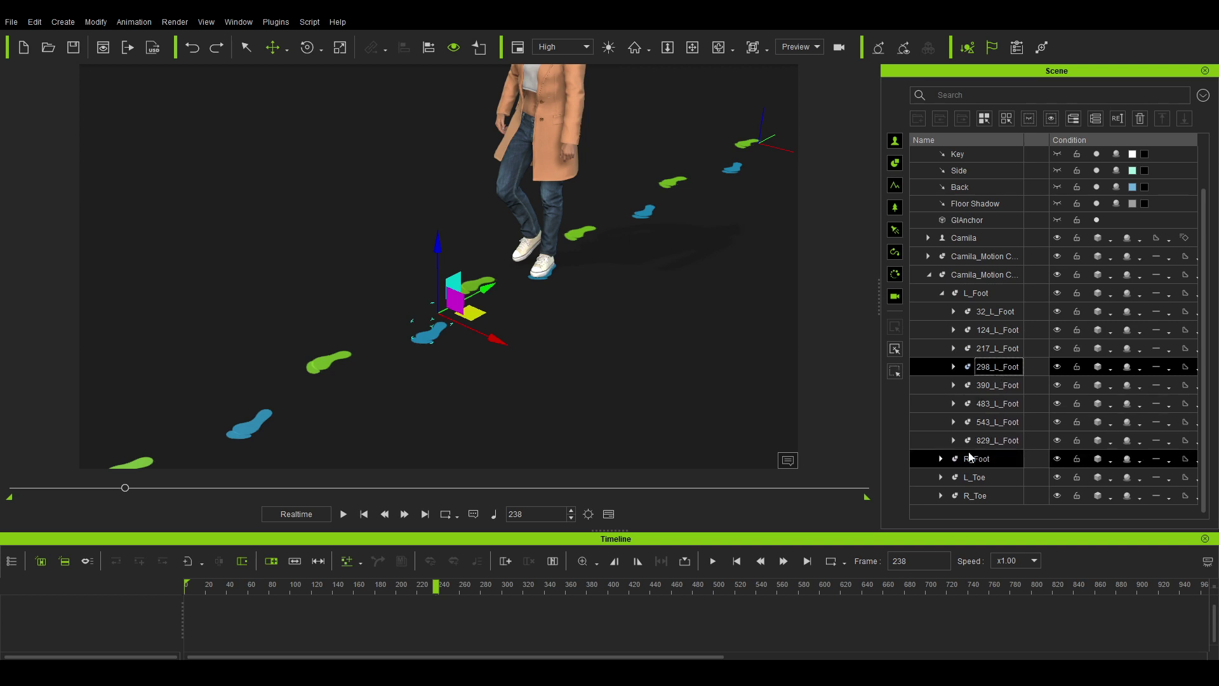
{"action": "left_click", "coordinate": [941, 477]}
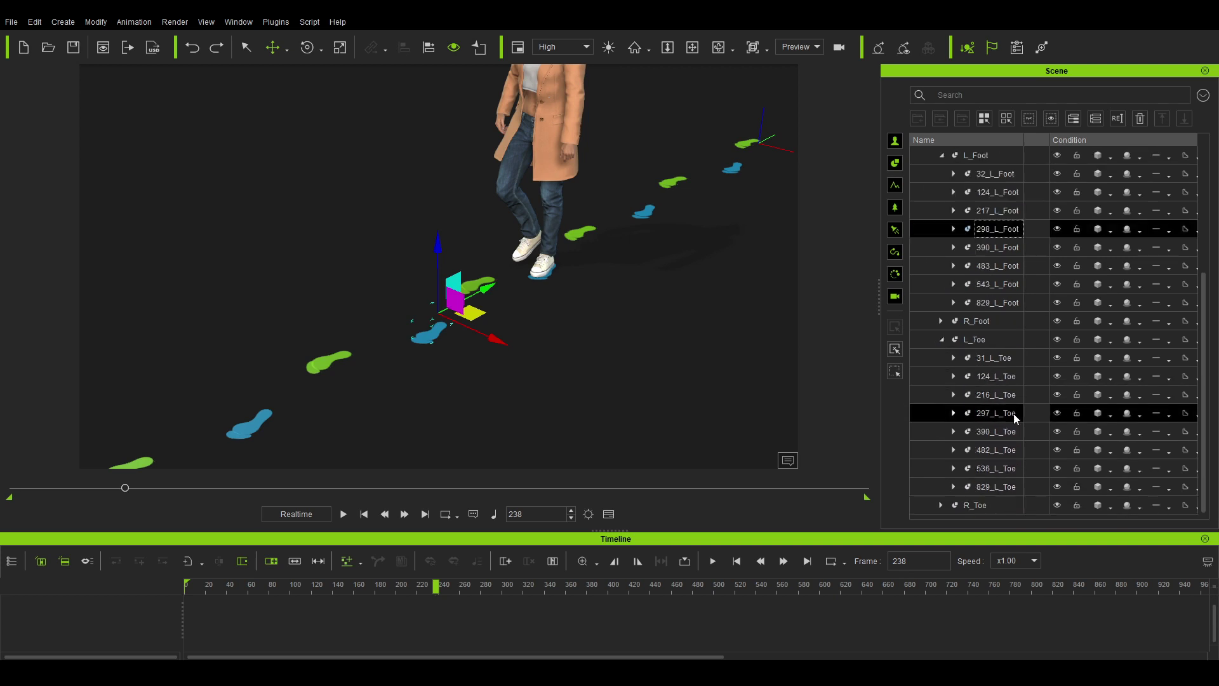
{"action": "left_click_drag", "start_coordinate": [498, 340], "coordinate": [572, 384]}
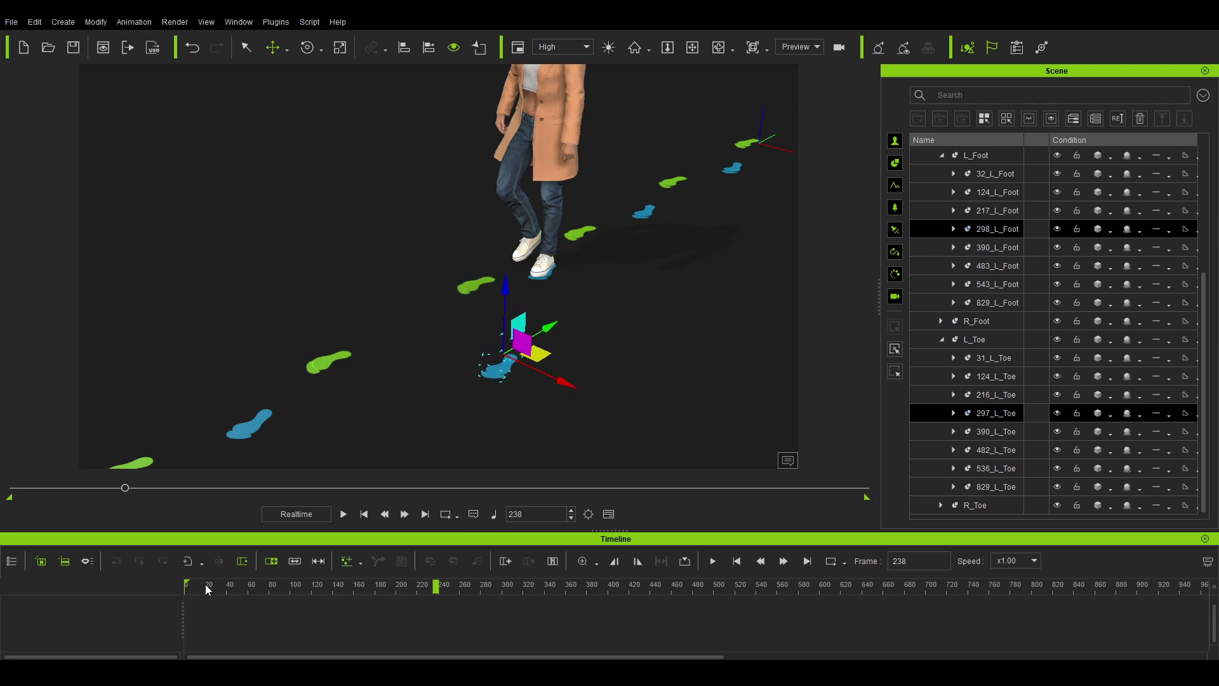
{"action": "left_click_drag", "start_coordinate": [204, 584], "coordinate": [395, 581]}
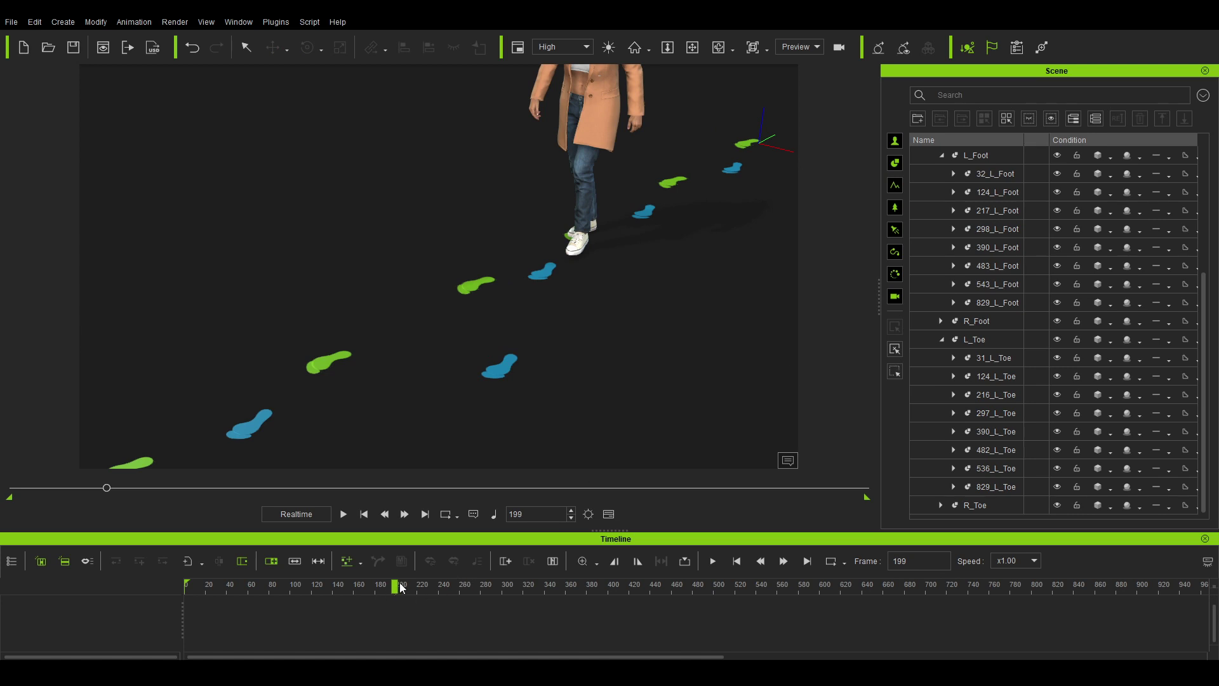
{"action": "left_click_drag", "start_coordinate": [400, 588], "coordinate": [488, 586]}
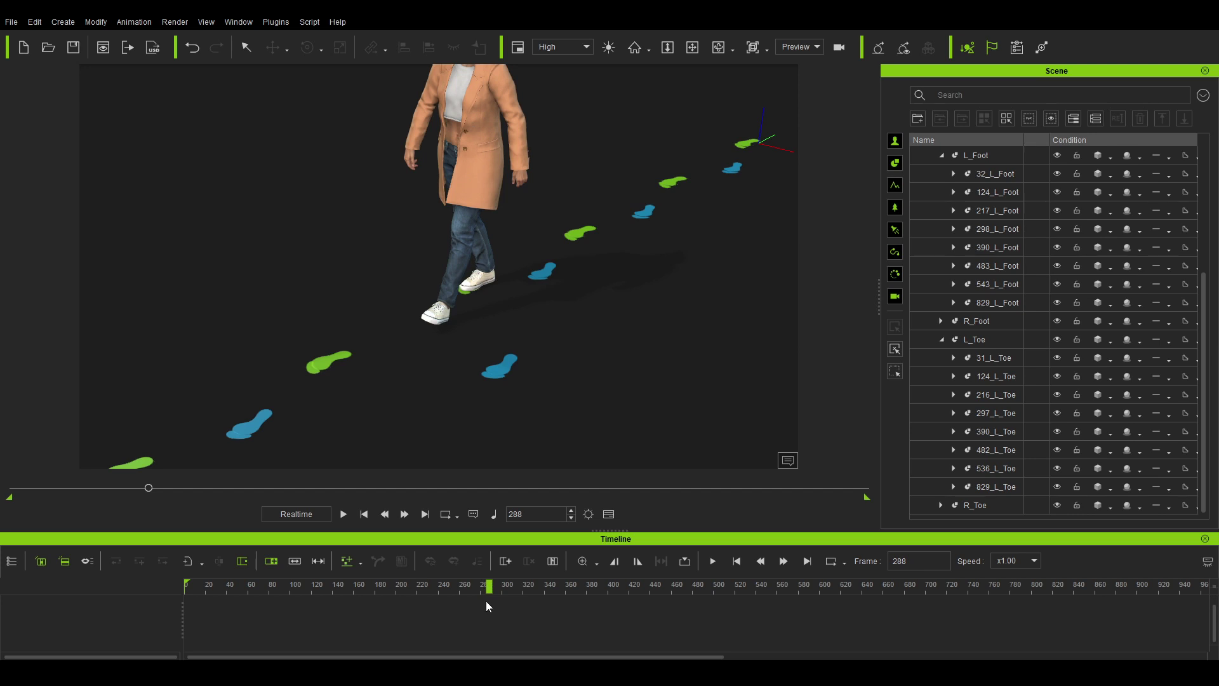
- Select Camila, enlarge the timeline, and expand Reach into per-limb rows around frame 292
{"action": "left_click", "coordinate": [466, 187]}
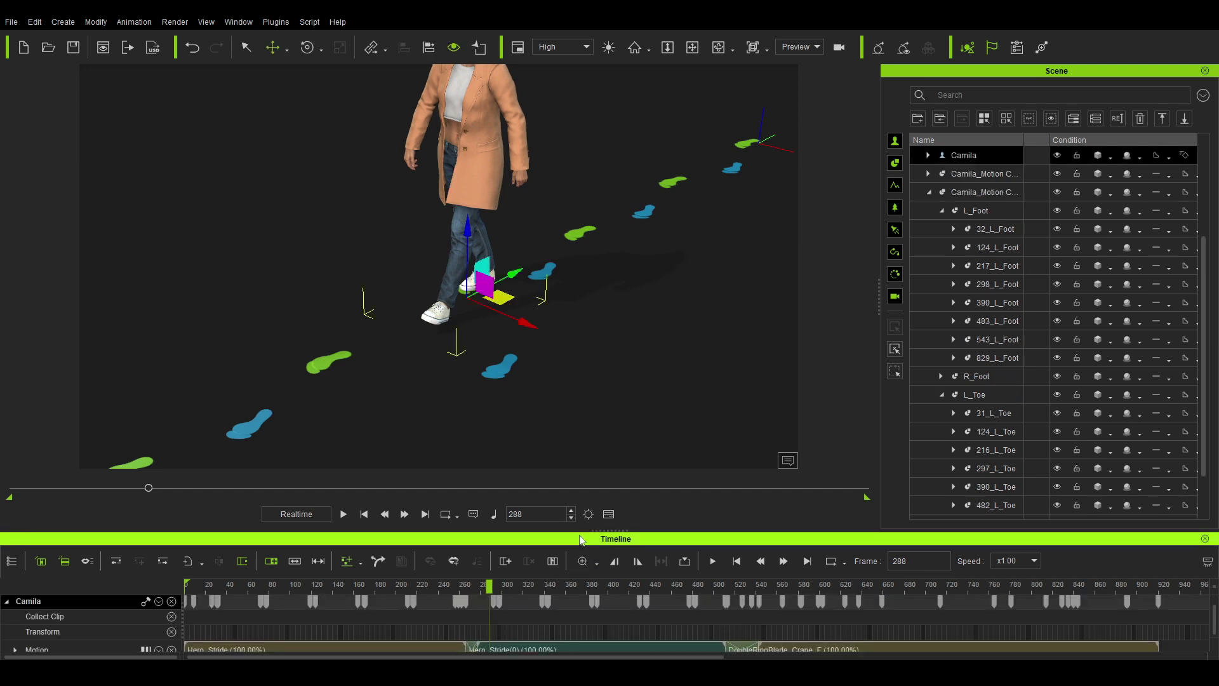
{"action": "left_click_drag", "start_coordinate": [619, 530], "coordinate": [539, 390]}
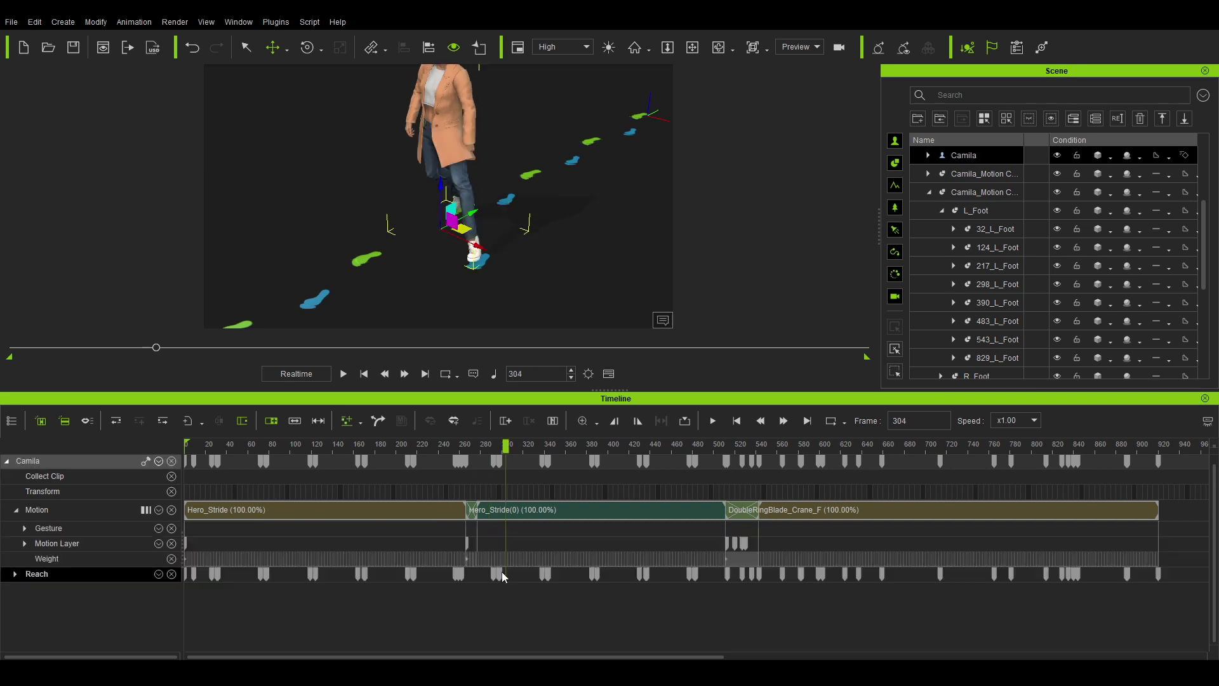
{"action": "left_click", "coordinate": [15, 575]}
{"action": "scroll", "coordinate": [537, 594], "scroll_direction": "down", "scroll_amount": 5}
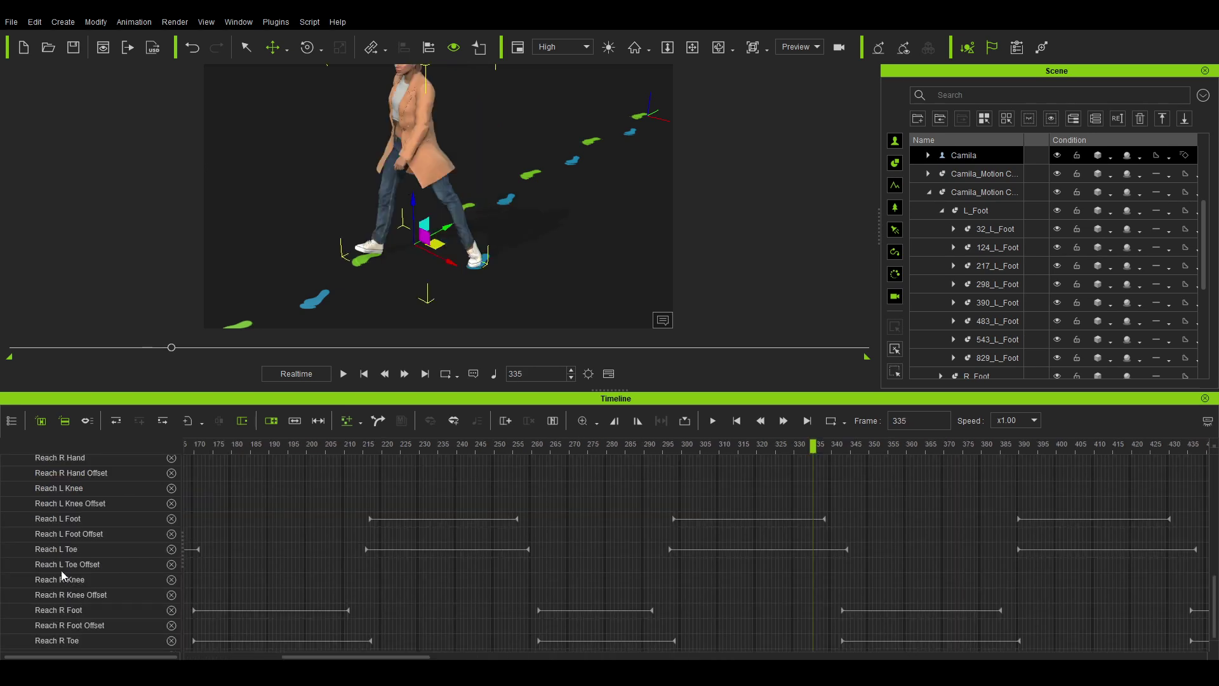
{"action": "left_click", "coordinate": [693, 519]}
{"action": "left_click_drag", "start_coordinate": [684, 447], "coordinate": [698, 489]}
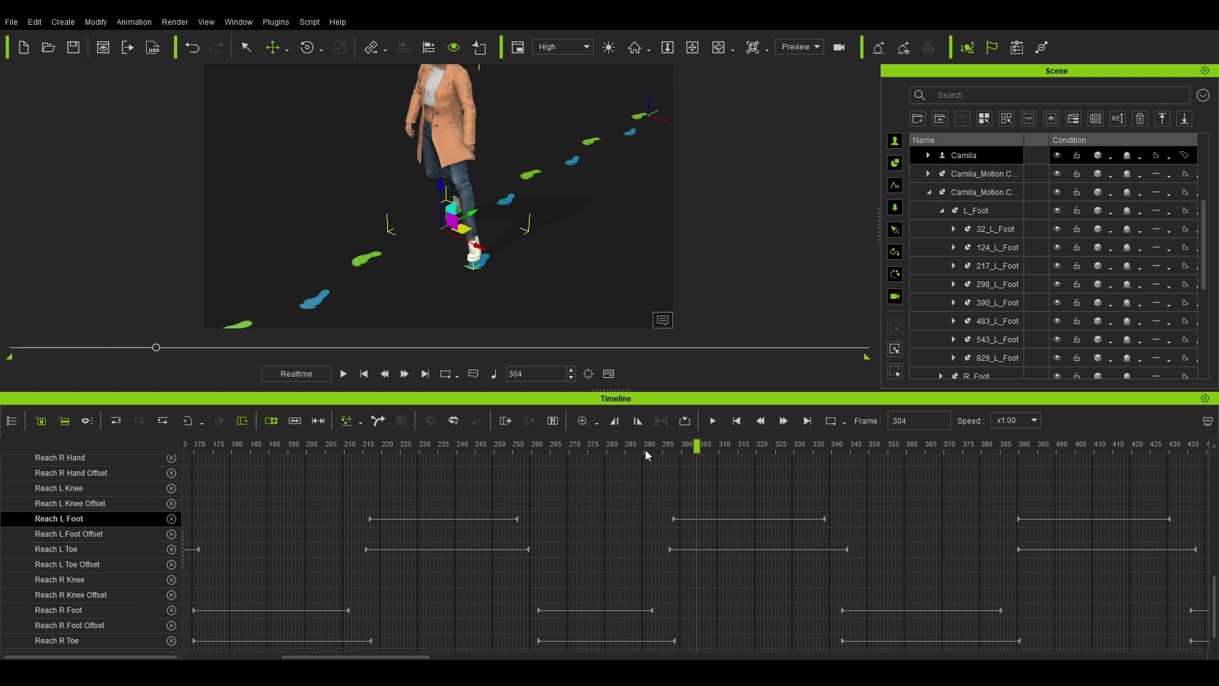
- Drag the left foot and left toe reach keys, starting near frames 285–288 and extending to 363
{"action": "left_click", "coordinate": [672, 521]}
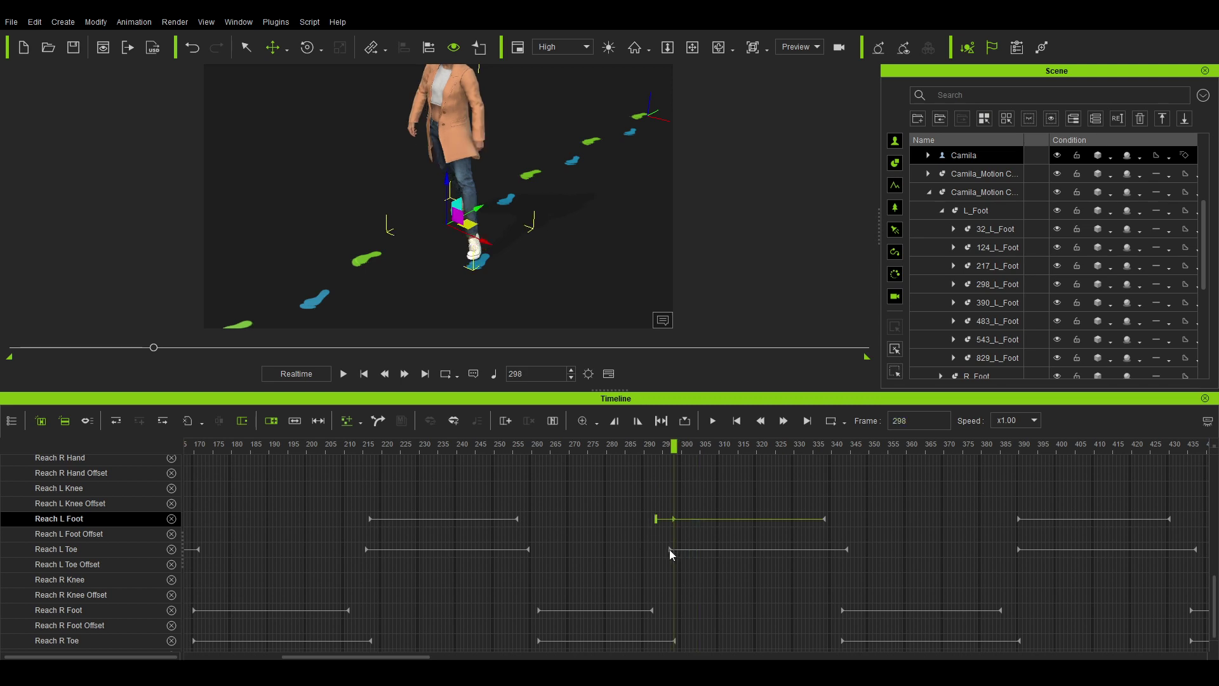
{"action": "left_click", "coordinate": [670, 549]}
{"action": "left_click_drag", "start_coordinate": [643, 548], "coordinate": [633, 517]}
{"action": "mouse_move", "coordinate": [628, 445]}
{"action": "left_mouse_down"}
{"action": "mouse_move", "coordinate": [578, 444]}
{"action": "mouse_move", "coordinate": [640, 445]}
{"action": "left_mouse_up"}
{"action": "left_click", "coordinate": [824, 518]}
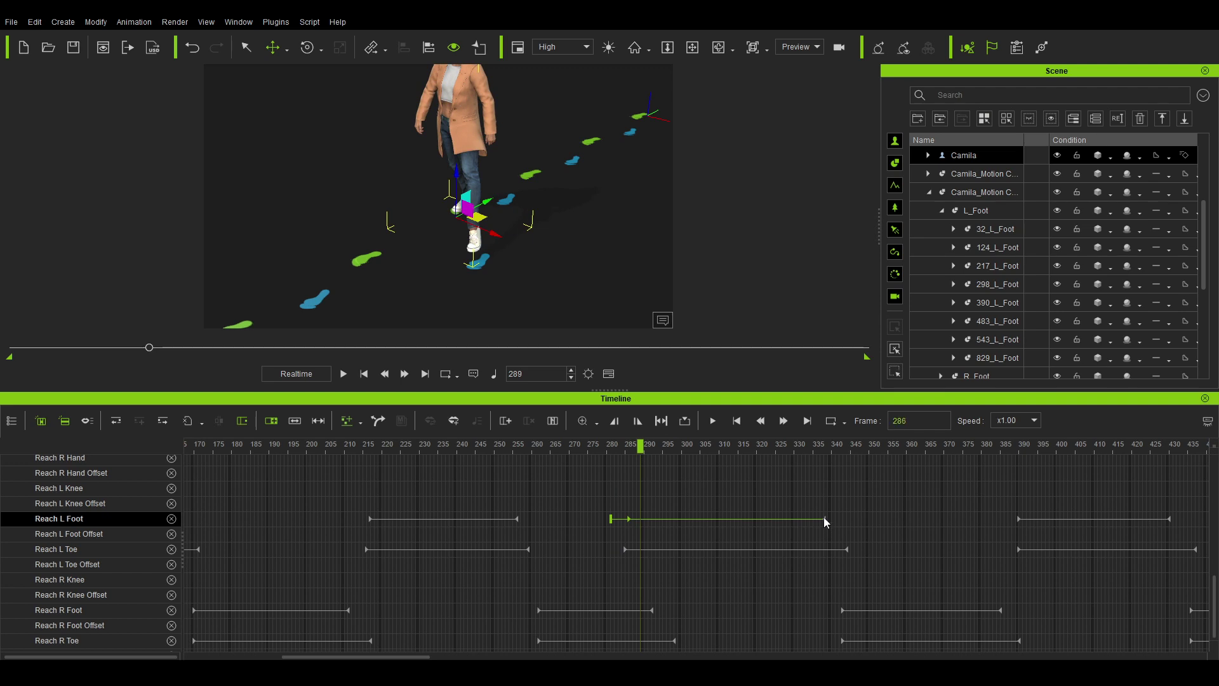
{"action": "left_click_drag", "start_coordinate": [881, 521], "coordinate": [918, 549]}
{"action": "left_click", "coordinate": [825, 522]}
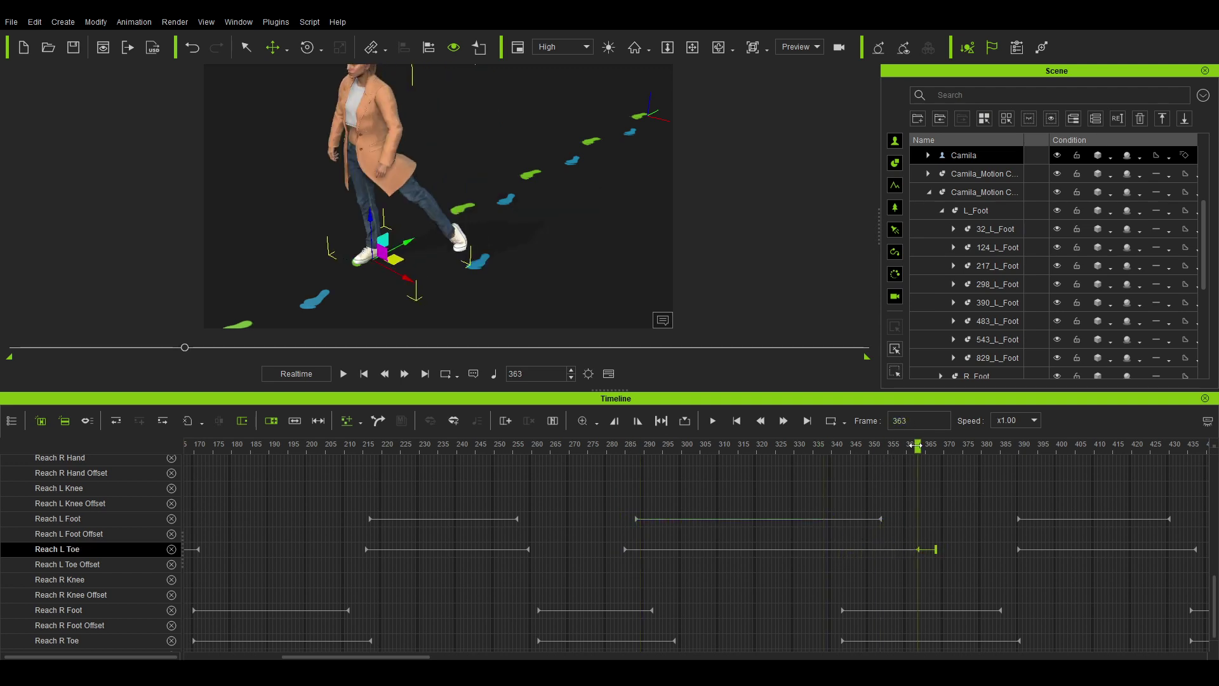
{"action": "left_click_drag", "start_coordinate": [889, 447], "coordinate": [899, 493]}
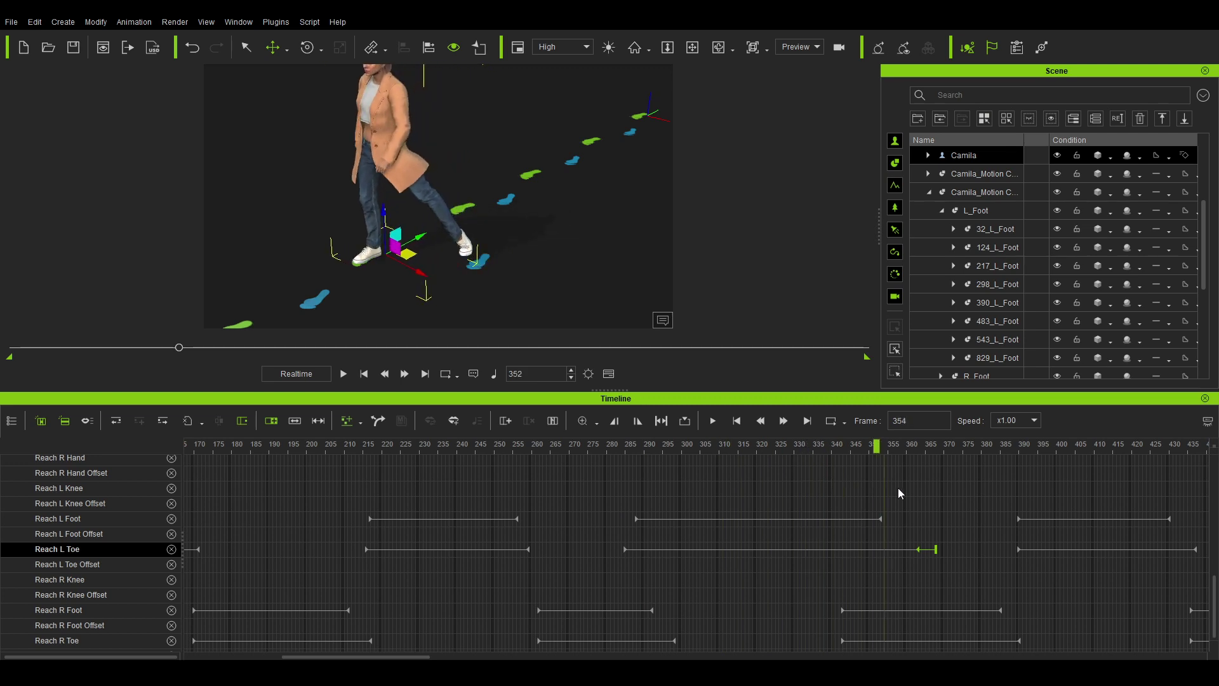
- Undo the reach timing edits, then lift the 298_L_Foot footprint upward so the leg bends
{"action": "key", "text": "ctrl+z"}
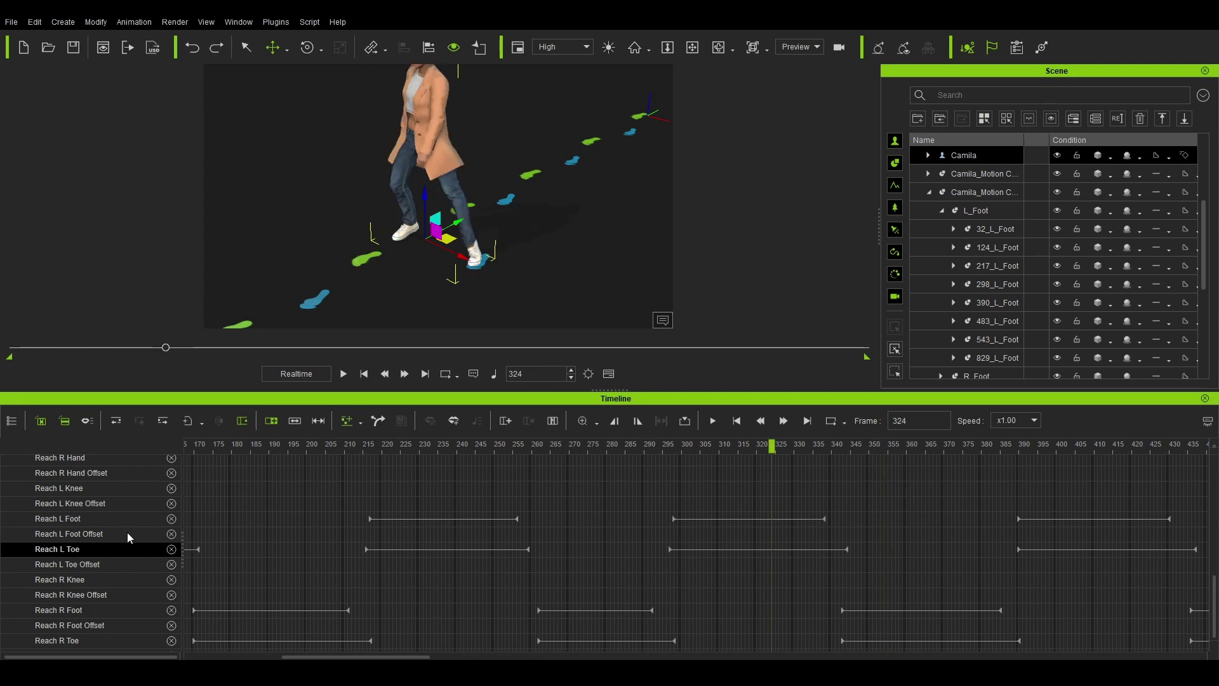
{"action": "left_click", "coordinate": [104, 519]}
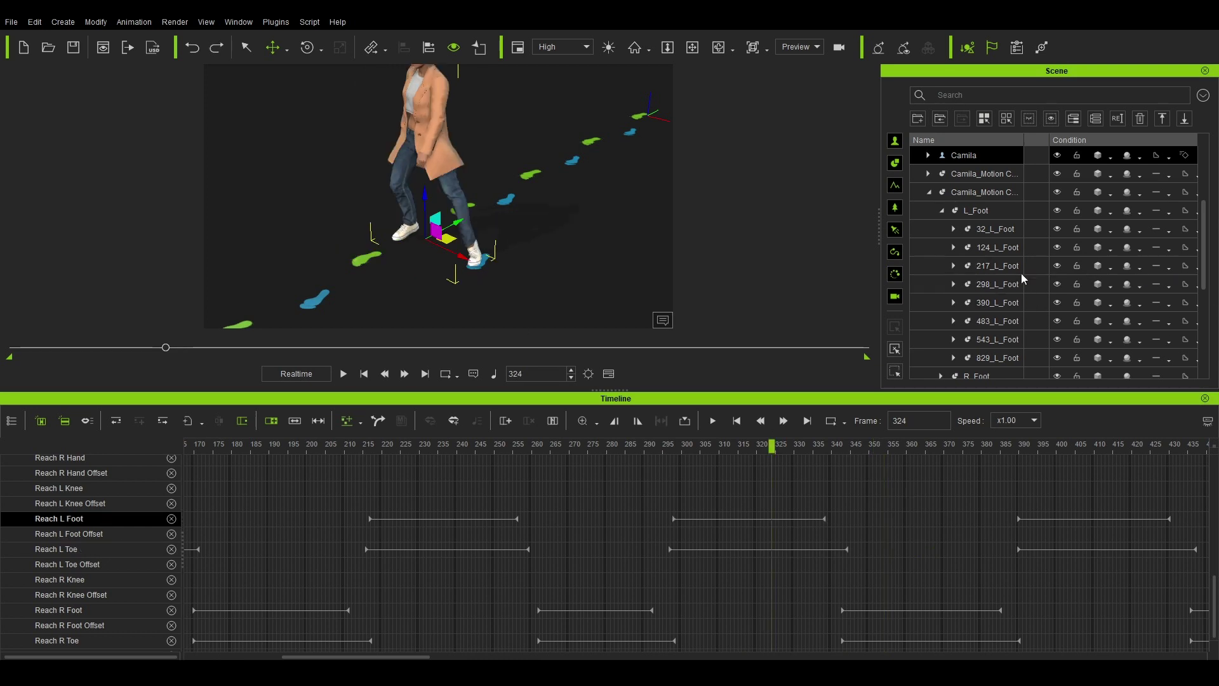
{"action": "left_click", "coordinate": [991, 282]}
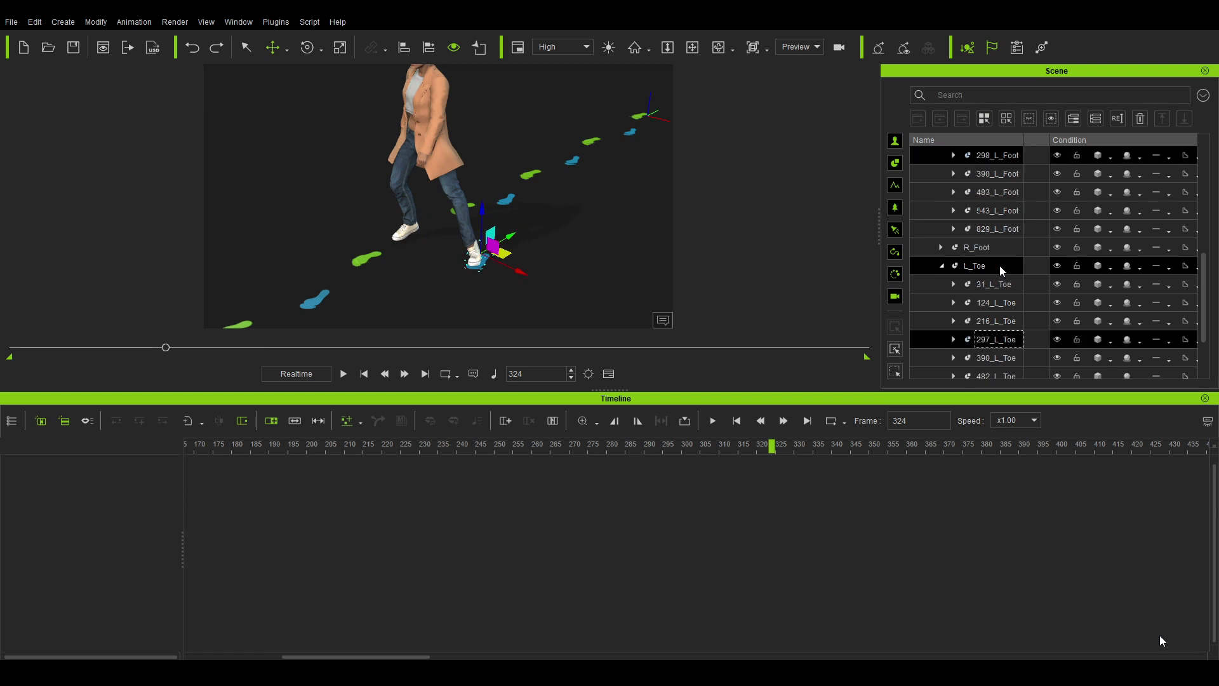
{"action": "left_click_drag", "start_coordinate": [484, 213], "coordinate": [467, 167]}
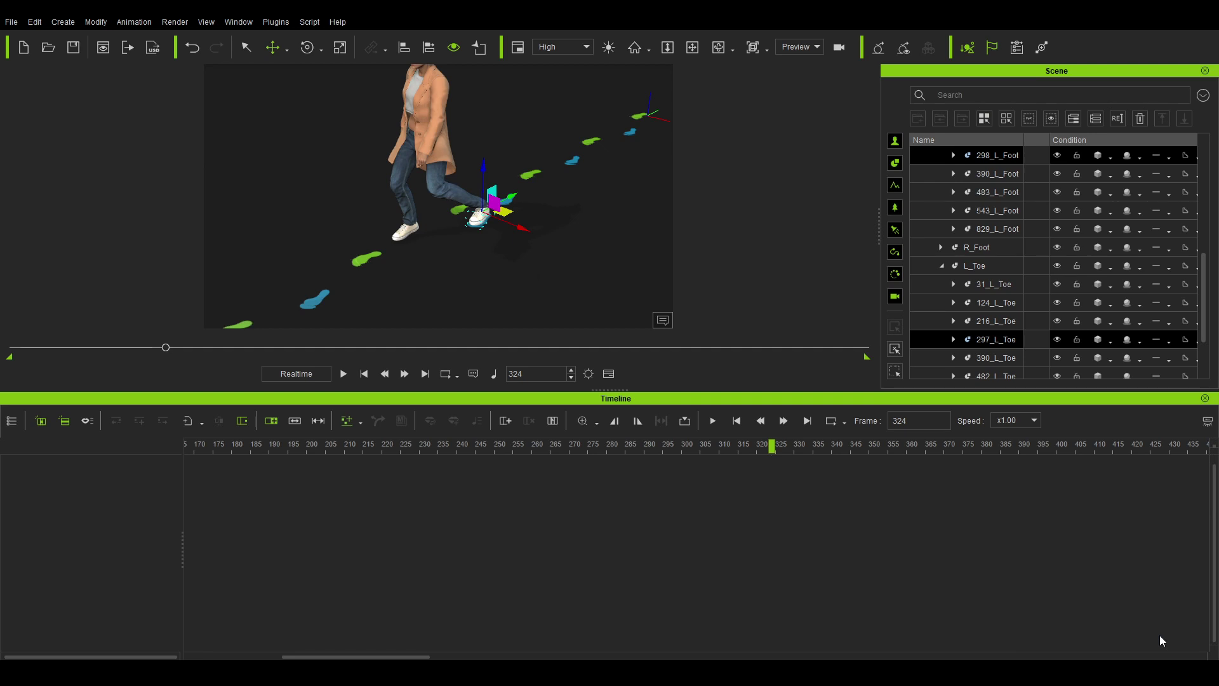
{"action": "left_click", "coordinate": [488, 257]}
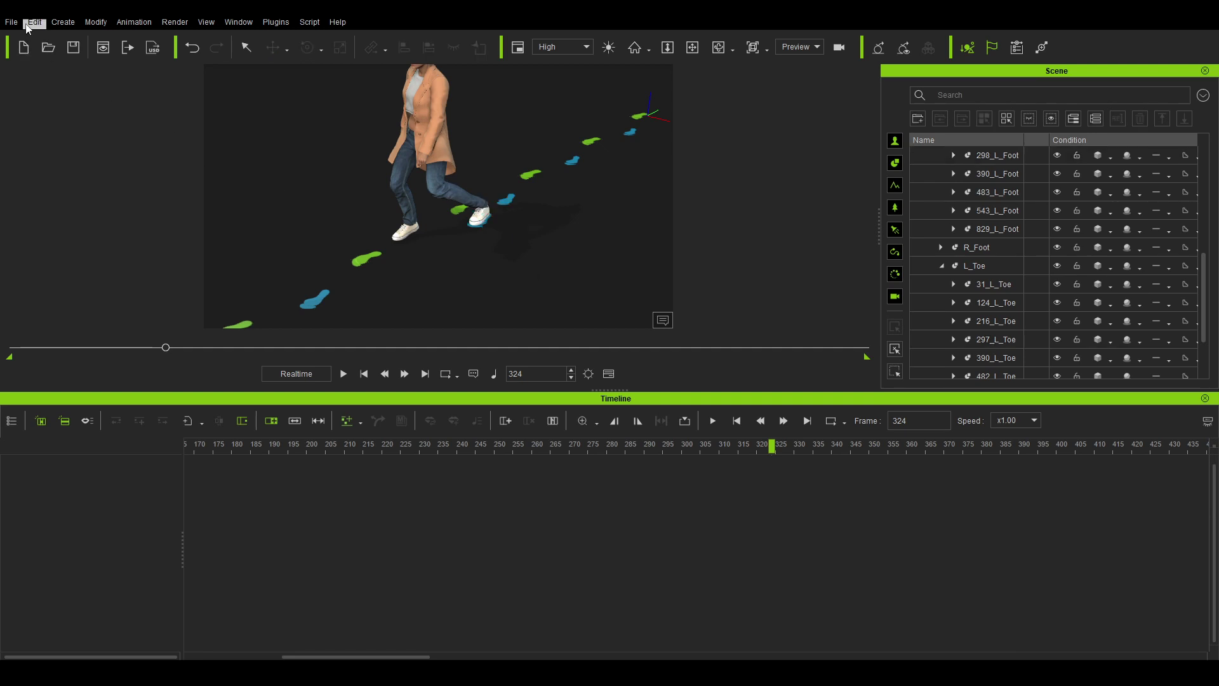
- Add a Box primitive and position it under the character's raised left foot
{"action": "left_click", "coordinate": [66, 23]}
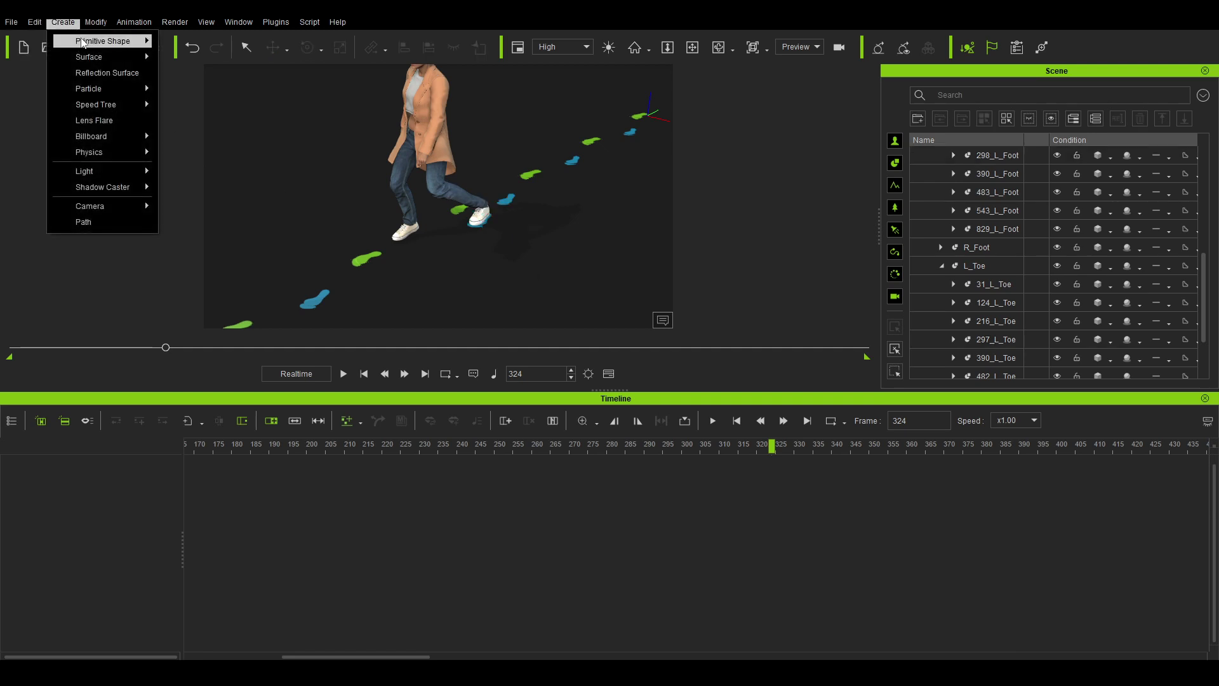
{"action": "mouse_move", "coordinate": [105, 41]}
{"action": "left_click", "coordinate": [181, 41]}
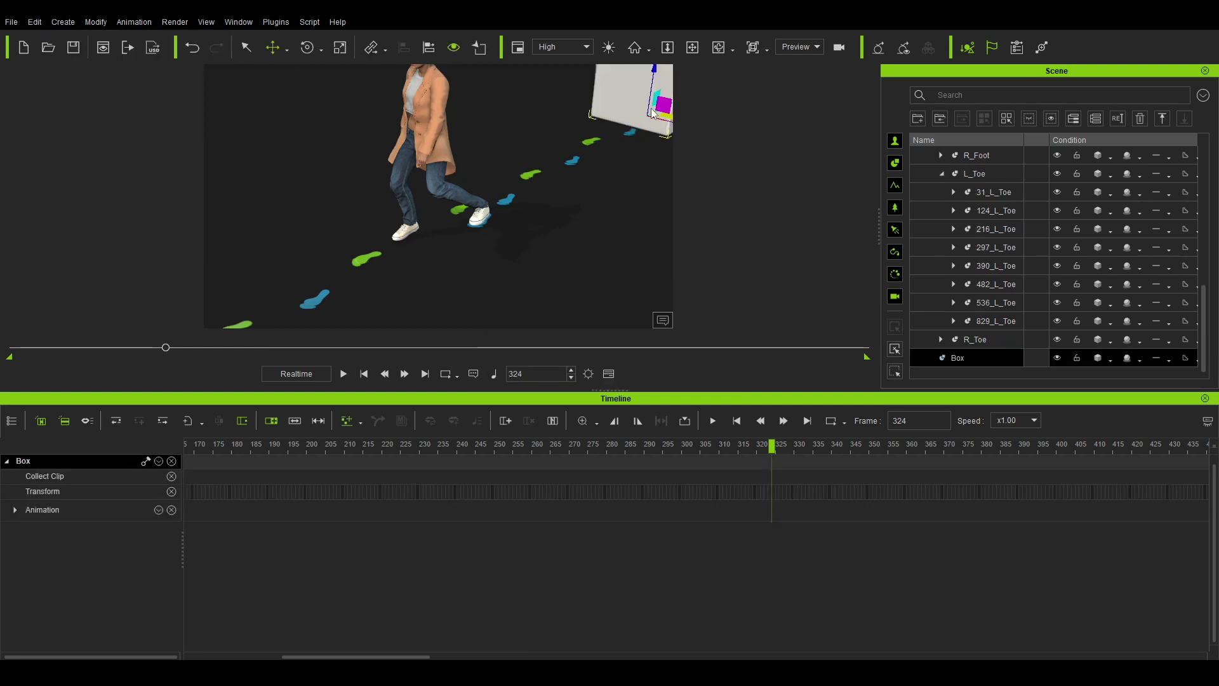
{"action": "left_click_drag", "start_coordinate": [664, 116], "coordinate": [492, 262]}
{"action": "left_click_drag", "start_coordinate": [475, 198], "coordinate": [476, 273]}
{"action": "key", "text": "d"}
{"action": "key", "text": "e"}
{"action": "key", "text": "r"}
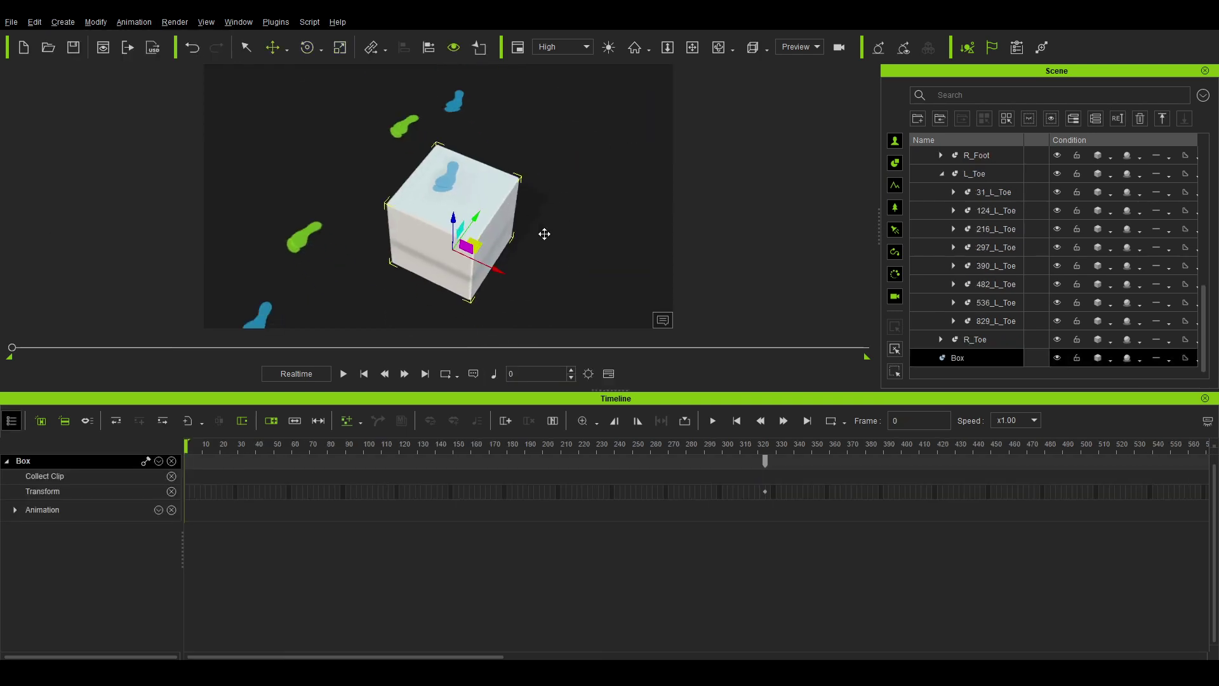
{"action": "key", "text": "f"}
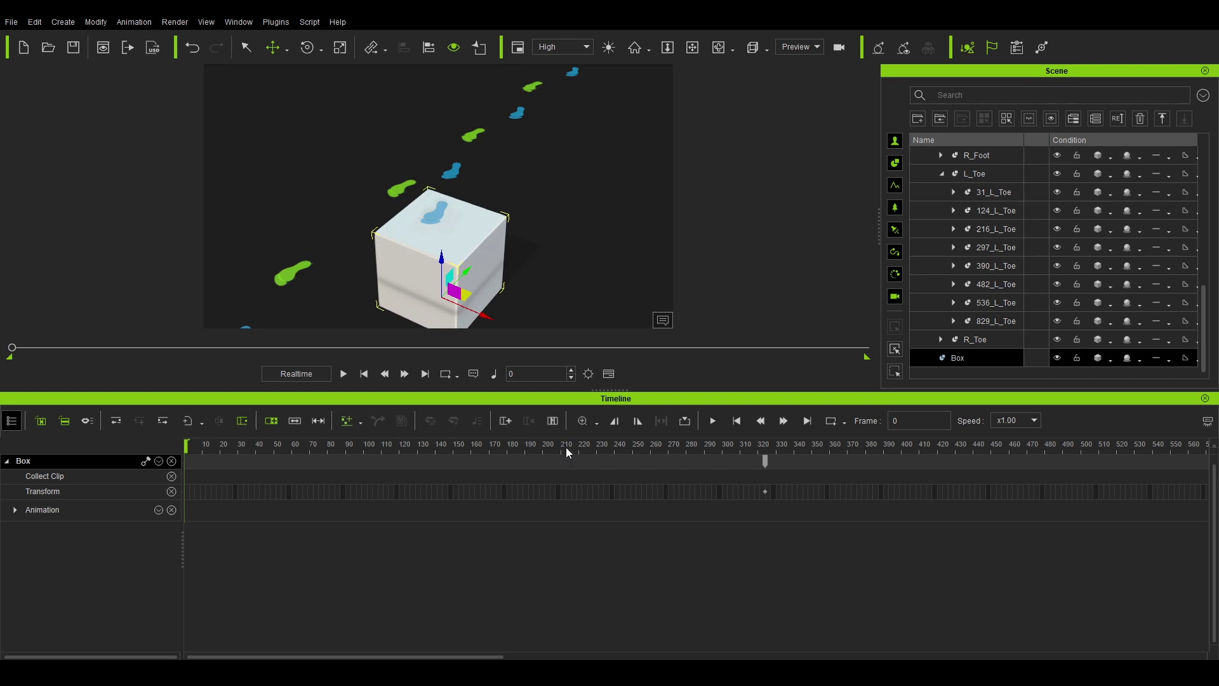
- Scrub the walk to check the step onto the box, then enlarge and reframe the 3D viewport
{"action": "left_click_drag", "start_coordinate": [568, 452], "coordinate": [720, 451]}
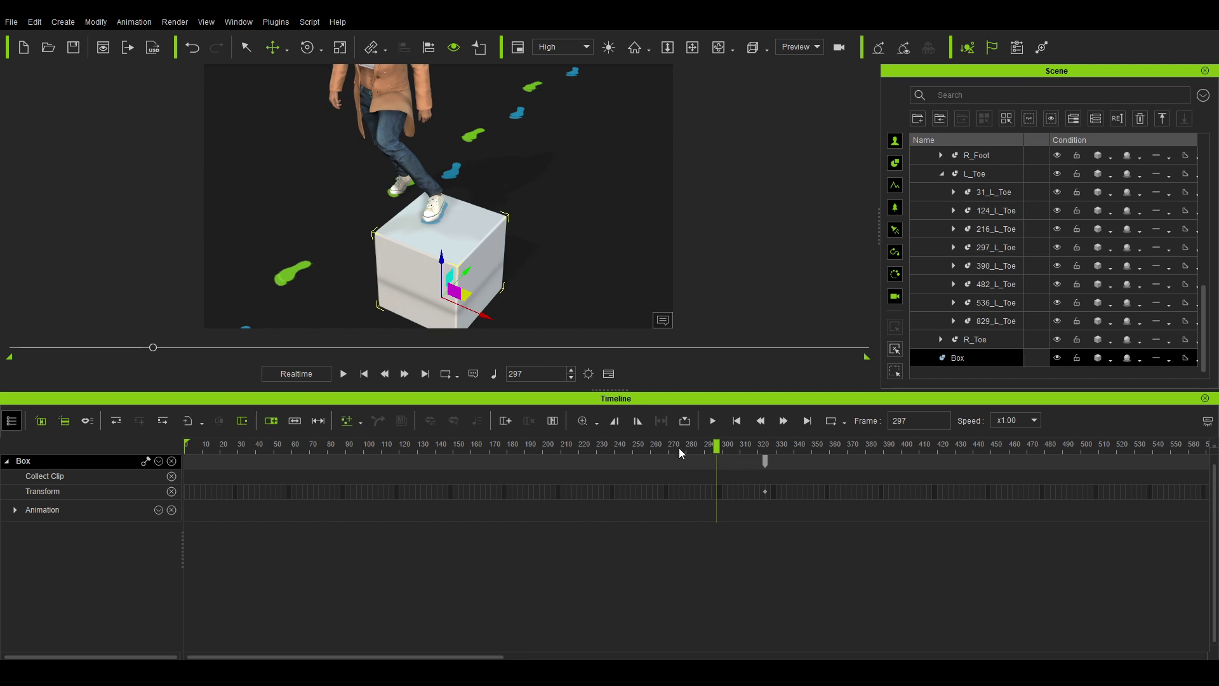
{"action": "mouse_move", "coordinate": [718, 449]}
{"action": "left_mouse_down"}
{"action": "mouse_move", "coordinate": [658, 444]}
{"action": "mouse_move", "coordinate": [741, 444]}
{"action": "left_mouse_up"}
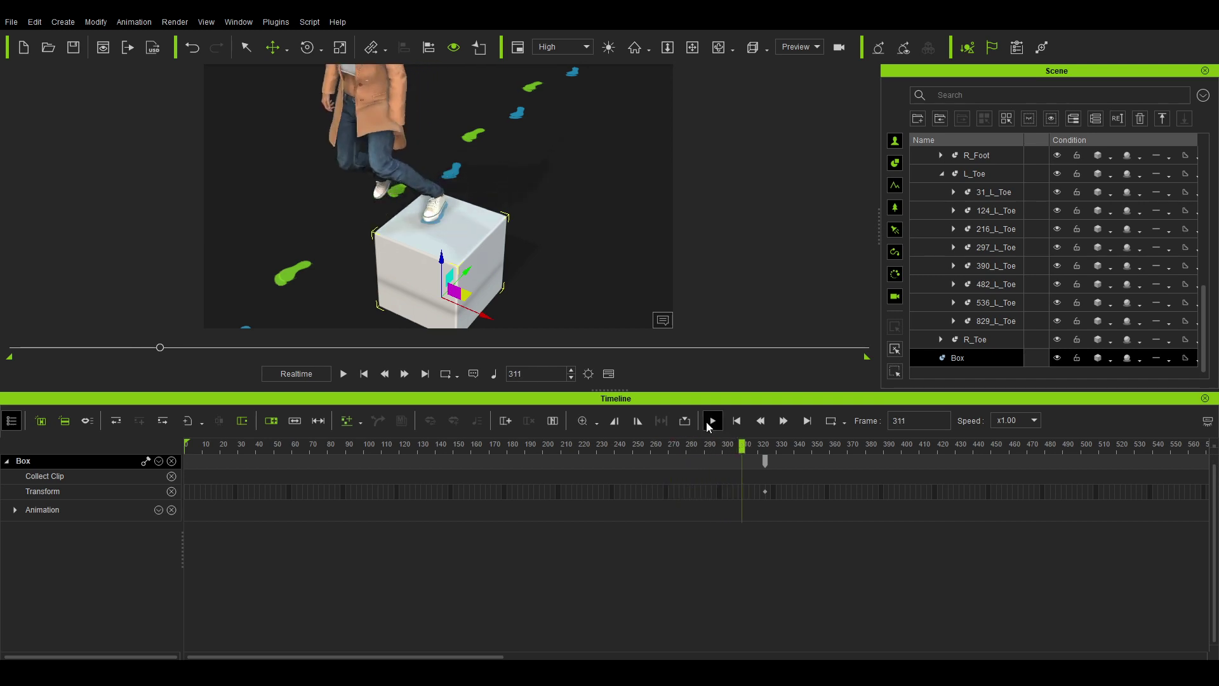
{"action": "left_click_drag", "start_coordinate": [605, 390], "coordinate": [610, 574]}
{"action": "middle_click_drag", "start_coordinate": [558, 346], "coordinate": [630, 391]}
{"action": "scroll", "coordinate": [630, 391], "scroll_direction": "down", "scroll_amount": 3}
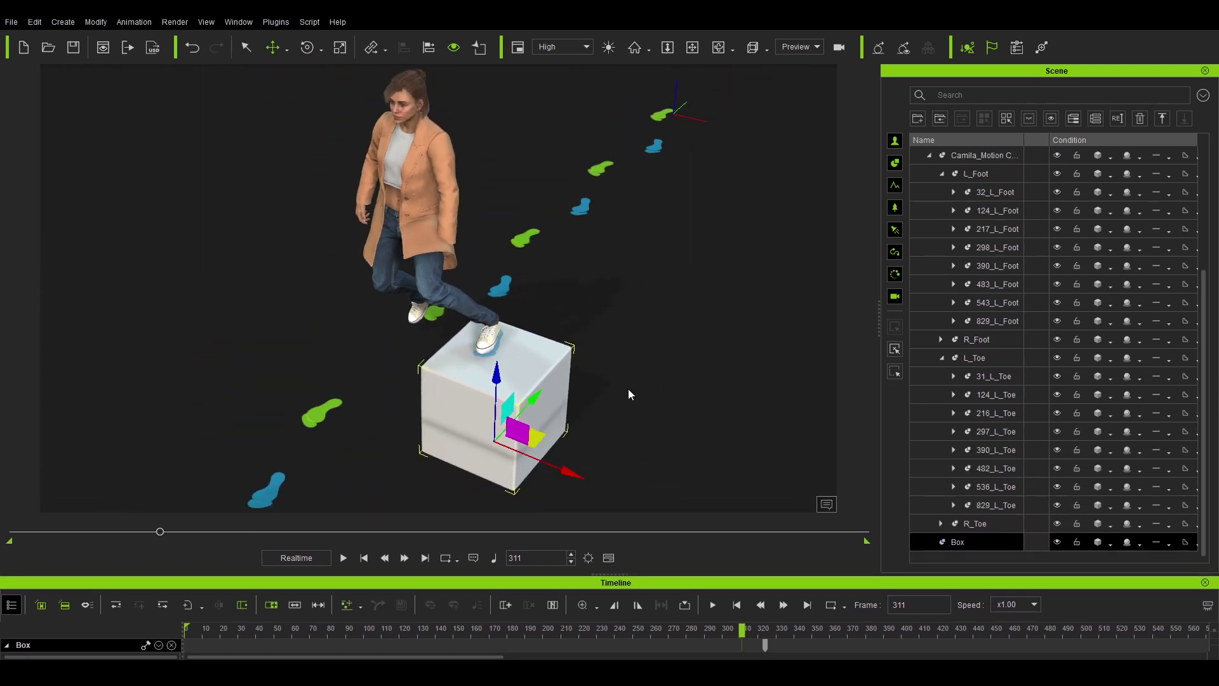